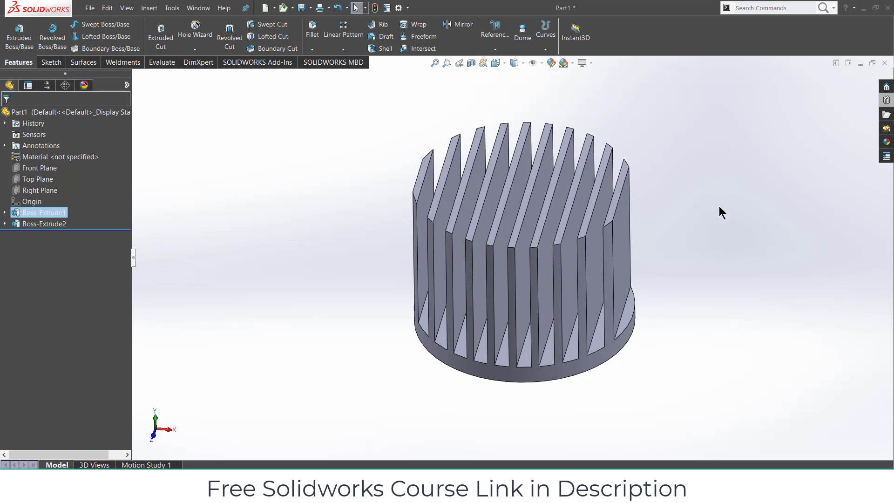
Deselect Boss-Extrude1 and orbit the heat sink to view its fins from the side and below.
click(719, 206)
middle_drag(800, 224, 725, 330)
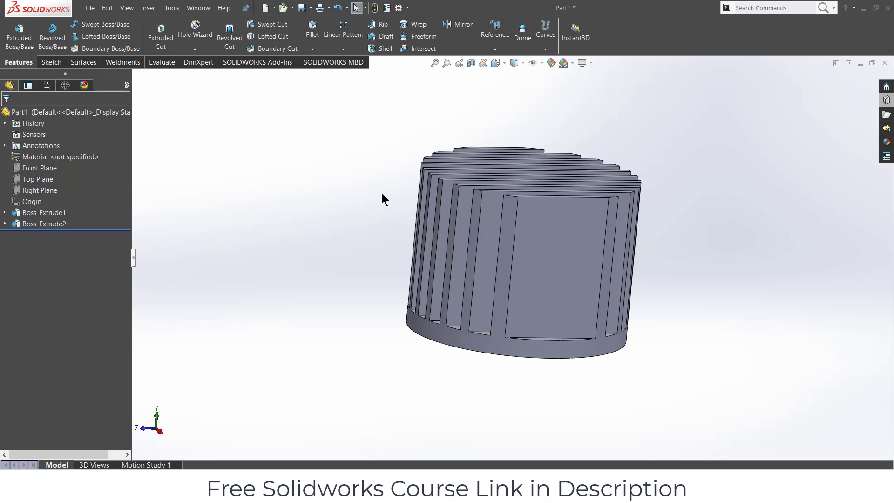
middle_drag(413, 218, 282, 203)
middle_drag(425, 239, 236, 256)
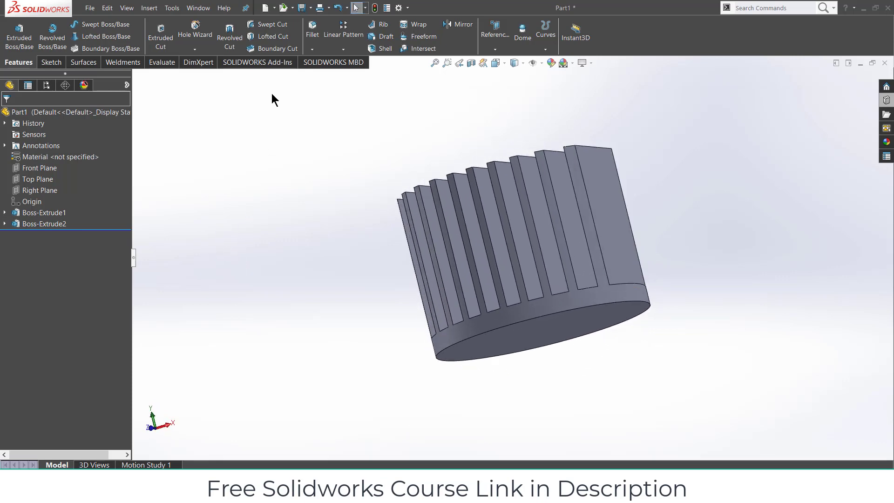
Enable the SOLIDWORKS Simulation add-in and create a new Thermal study, Thermal 1.
click(267, 62)
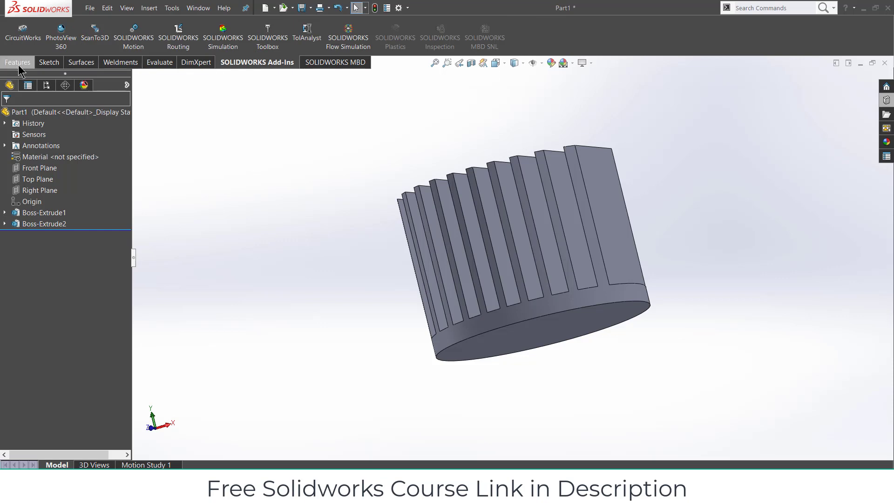
click(217, 33)
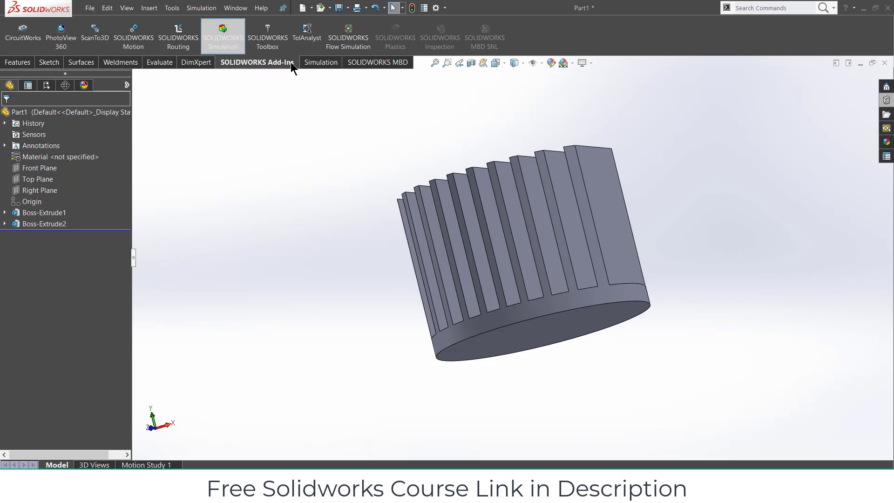
click(310, 60)
click(16, 48)
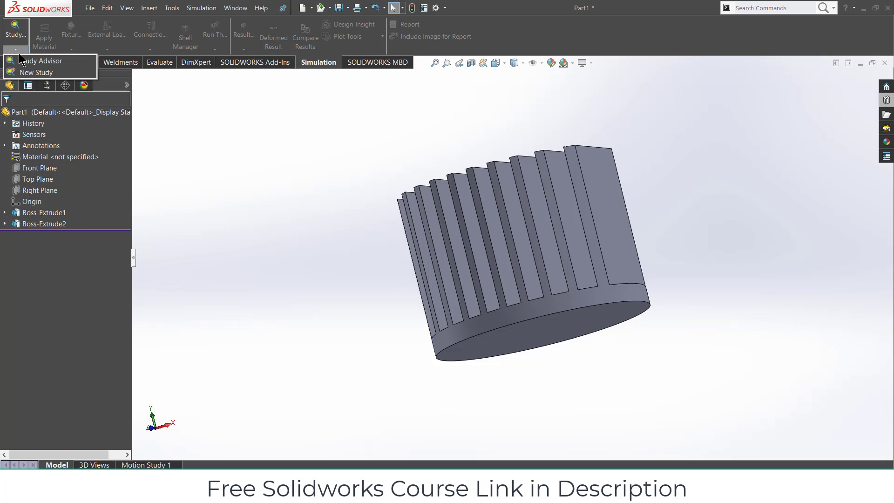
click(39, 72)
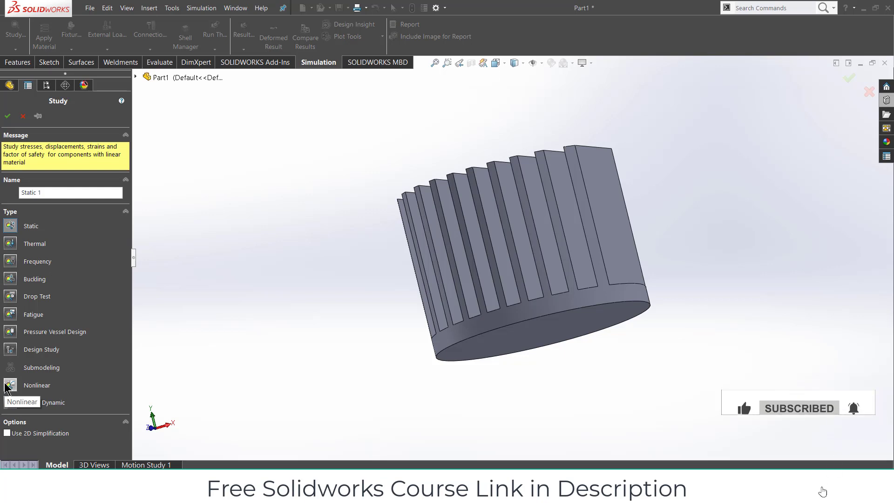
click(11, 244)
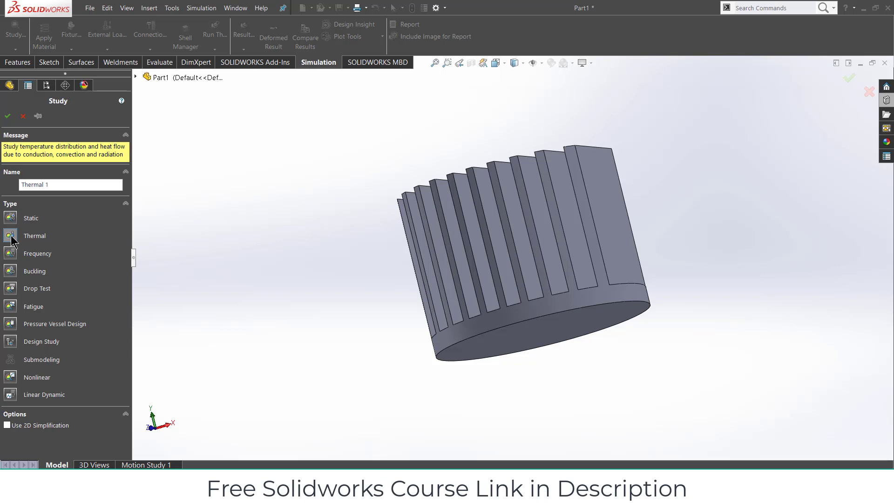
click(4, 119)
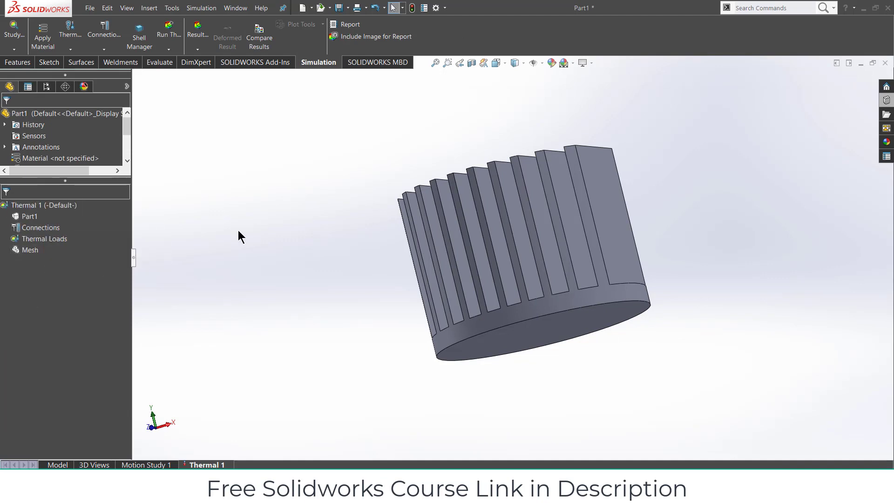
Apply 201 Annealed Stainless Steel (SS) from the Steel library to Part1.
click(30, 217)
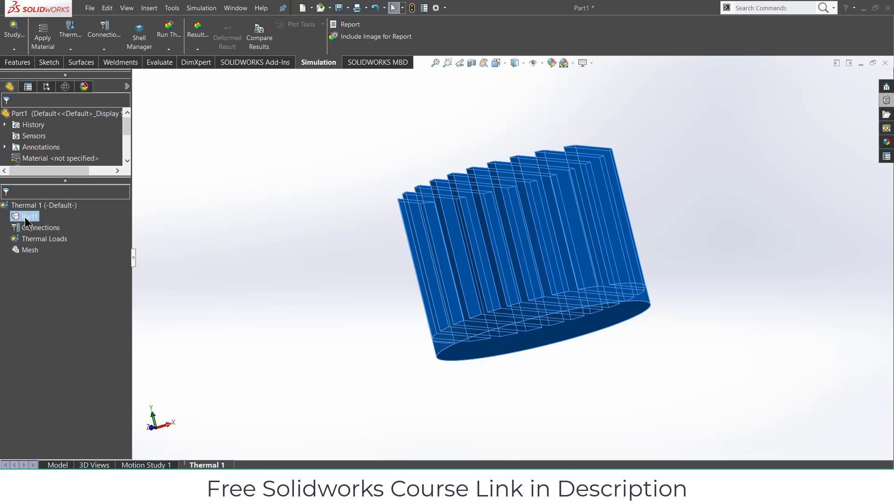
right_click(31, 219)
mouse_move(44, 240)
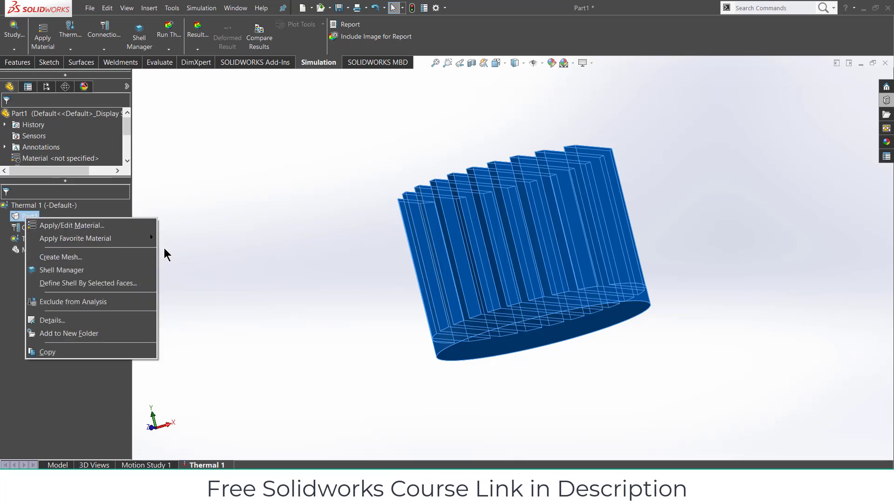
click(70, 225)
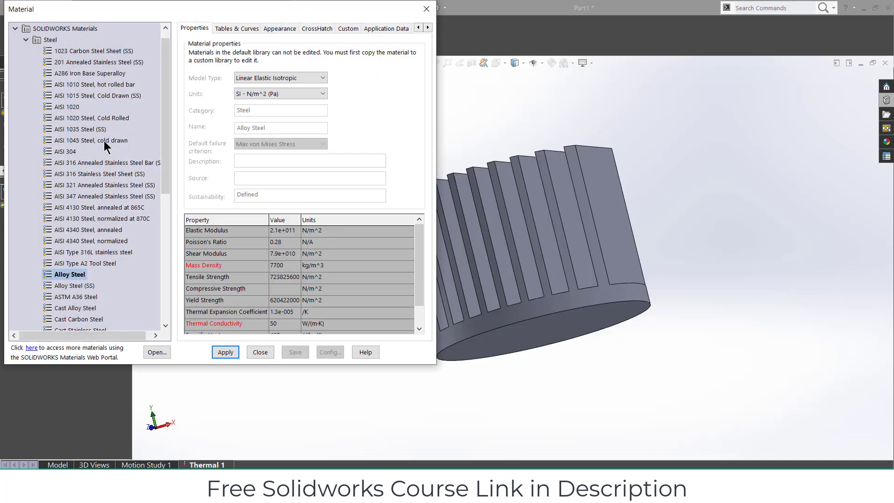
click(29, 40)
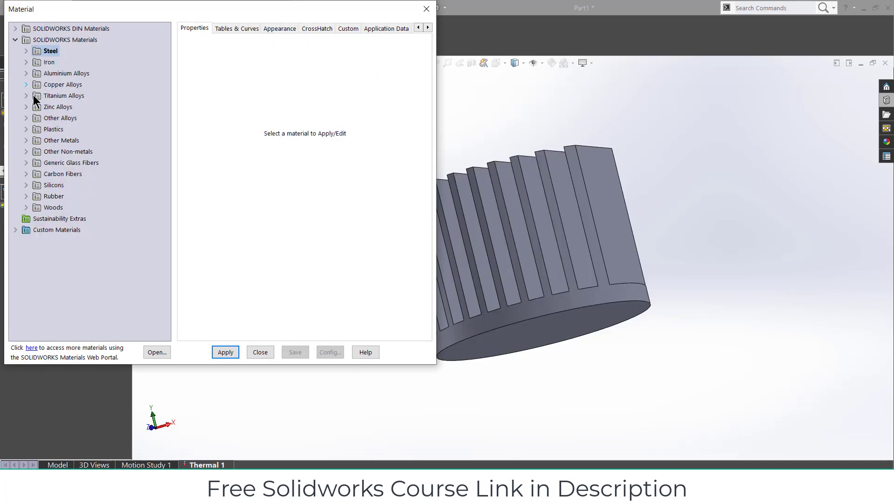
click(62, 230)
click(15, 230)
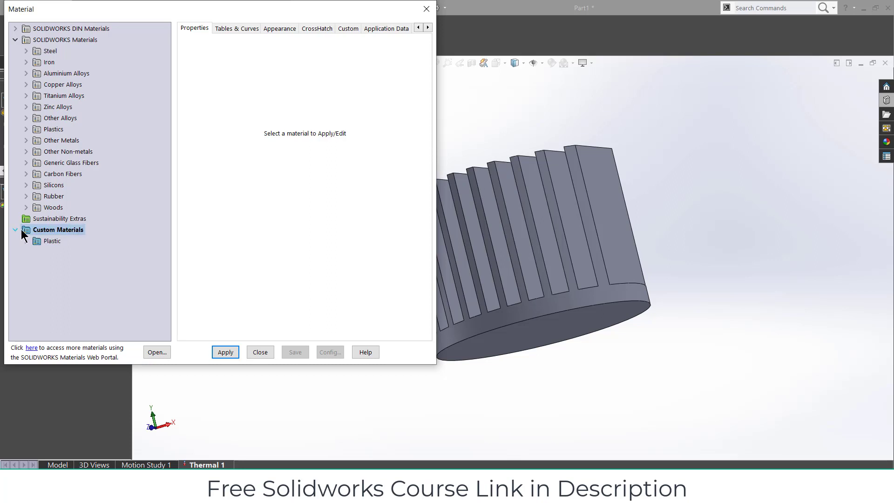
click(51, 241)
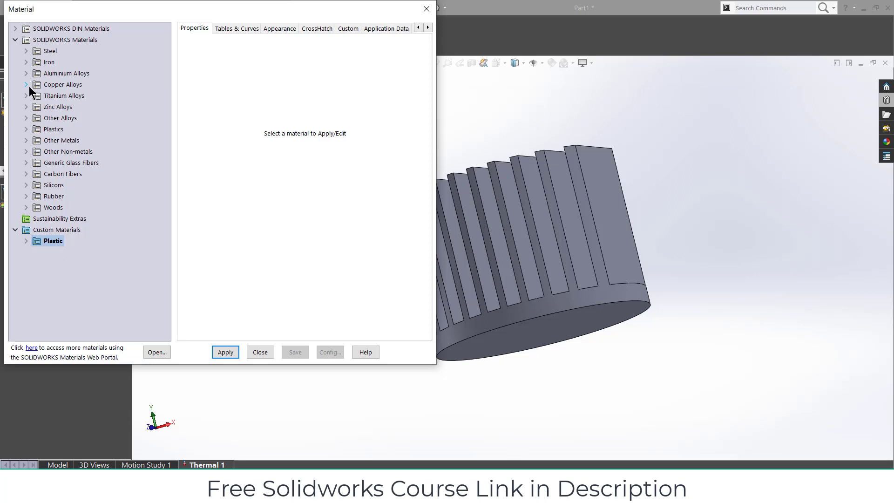
click(27, 52)
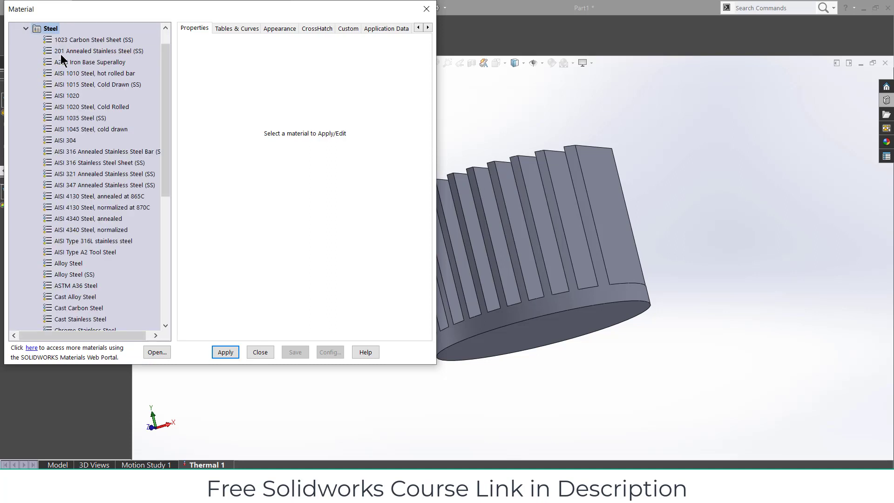
click(86, 52)
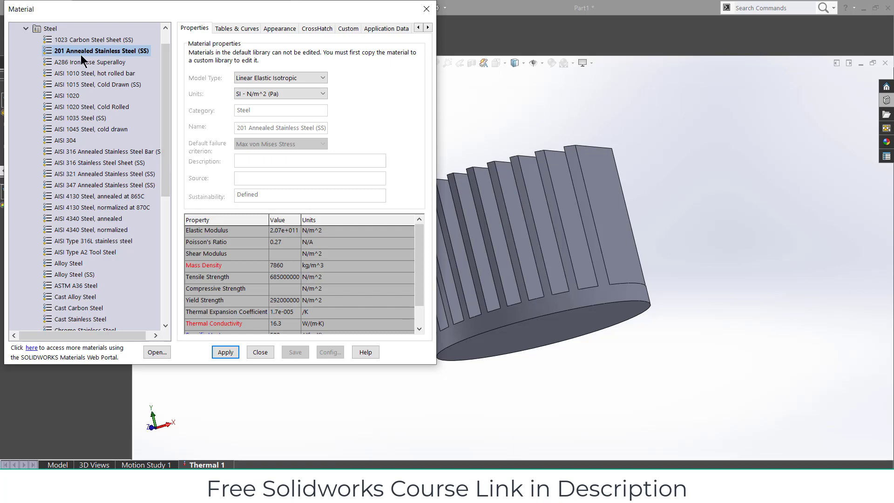
click(233, 353)
click(266, 354)
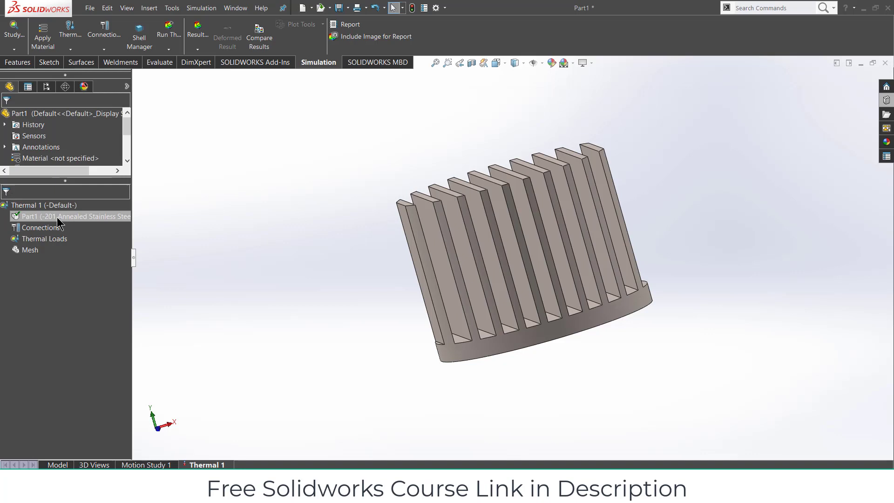
Cancel the Contact Set without adding one, then bring up the Thermal Loads options.
right_click(27, 227)
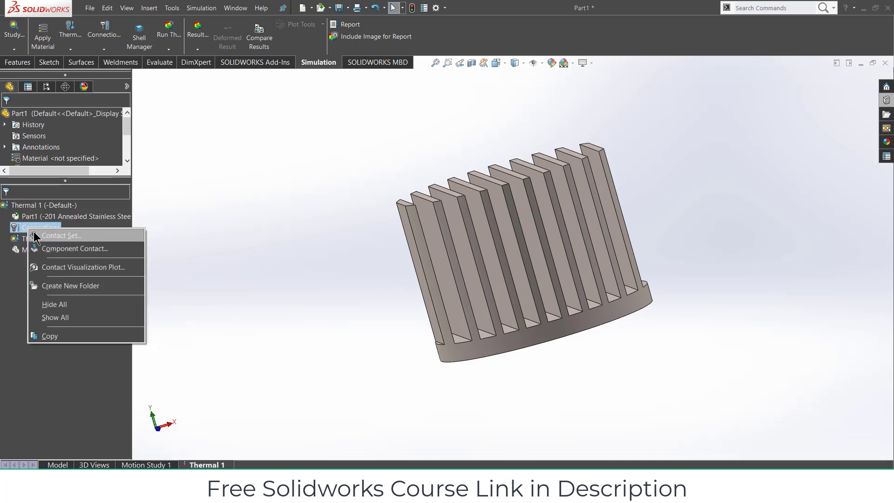
click(36, 236)
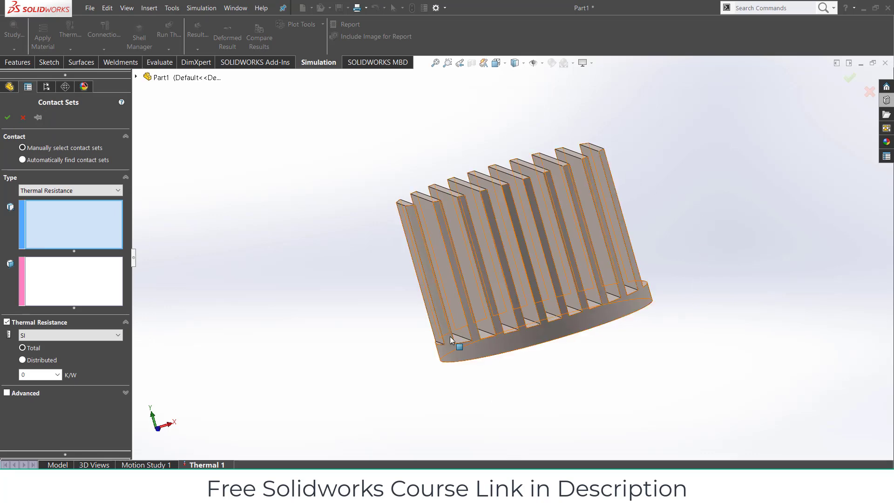
click(23, 118)
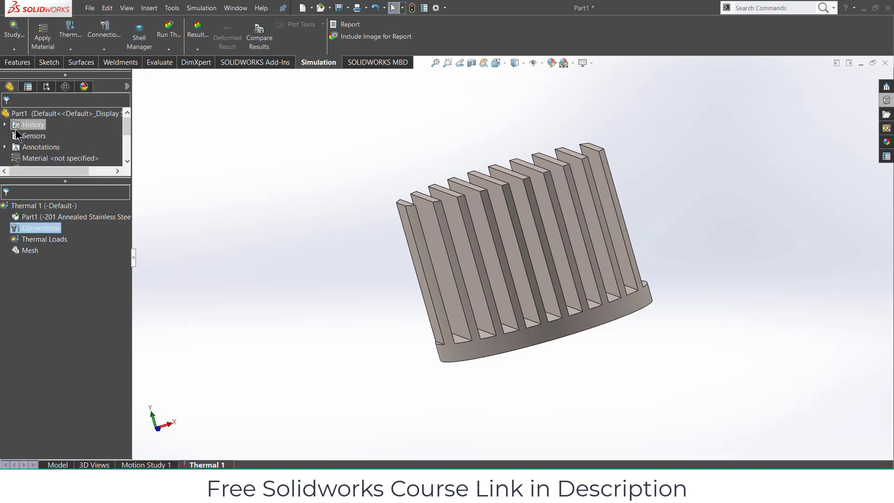
right_click(36, 242)
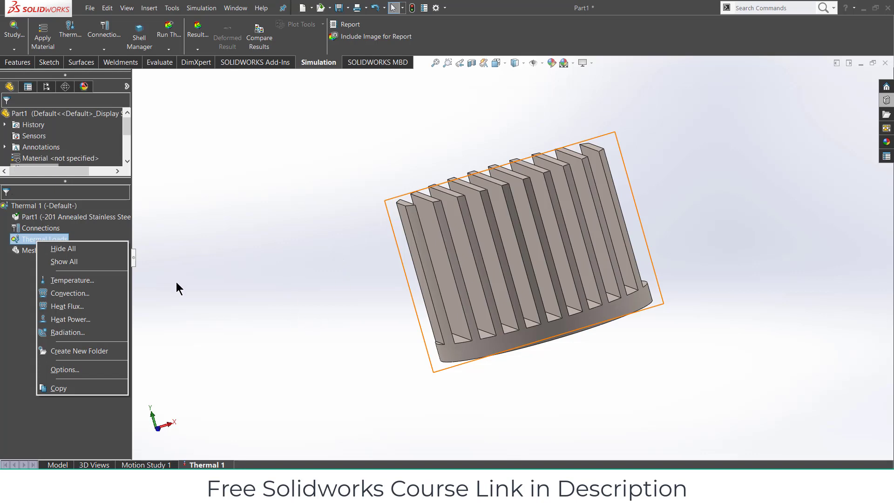
Add a 30 W Heat Power load on the heat sink's bottom face.
click(70, 320)
middle_drag(425, 362, 487, 354)
click(504, 321)
middle_drag(345, 287, 340, 317)
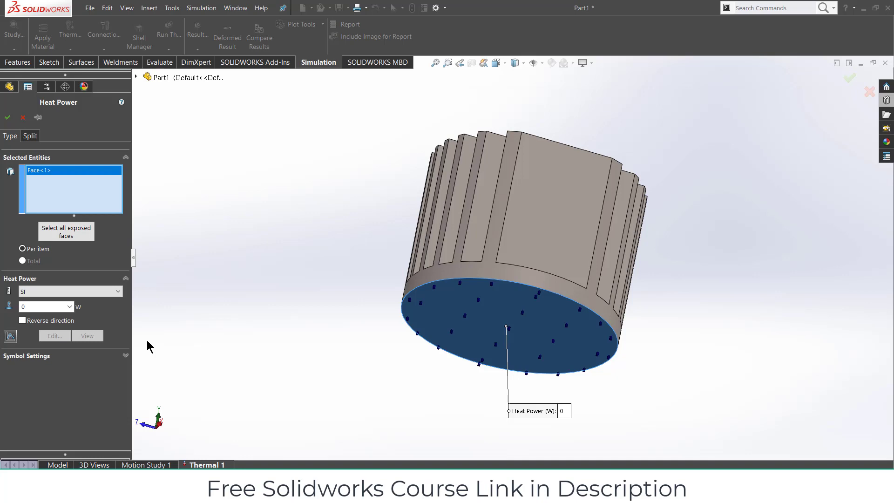
click(44, 307)
text(30)
click(13, 122)
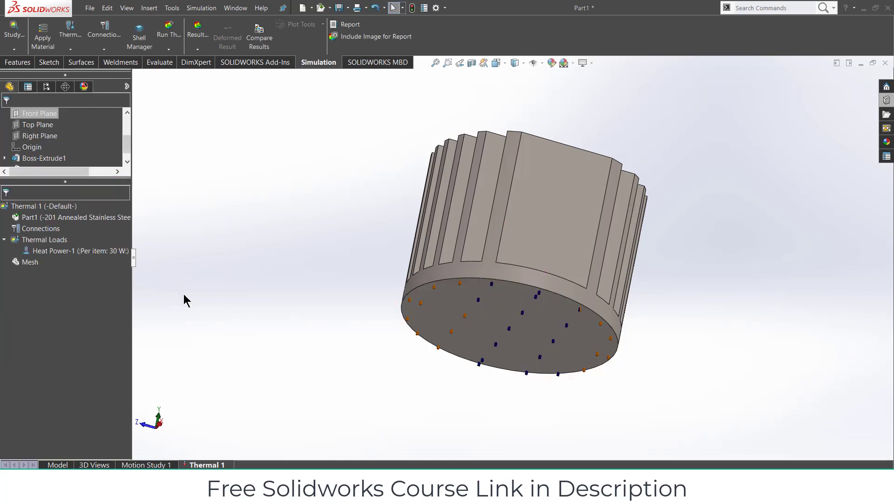
Orbit the heat sink to check the 30 W Heat Power-1 load on its bottom face.
middle_drag(188, 306, 359, 393)
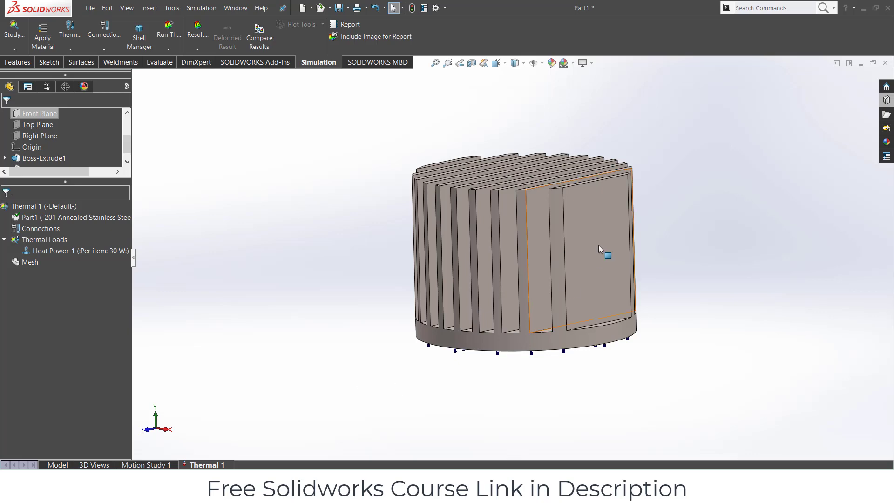
middle_drag(599, 245, 601, 216)
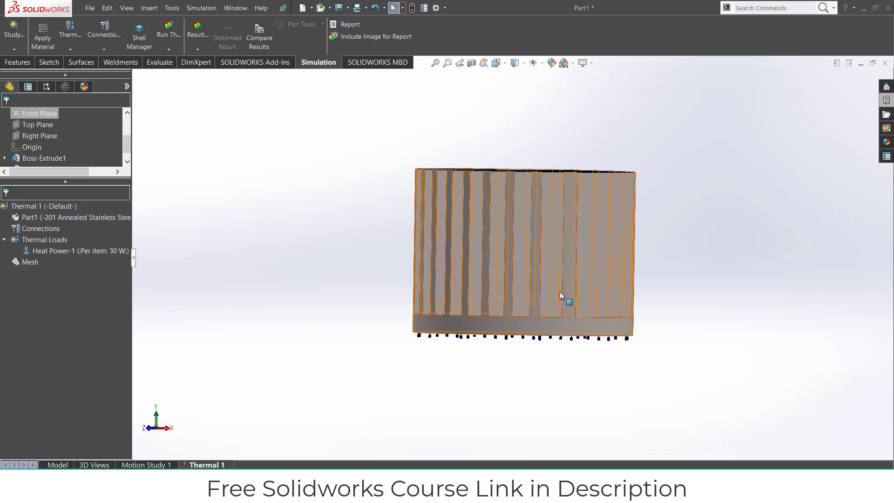
middle_drag(565, 300, 473, 357)
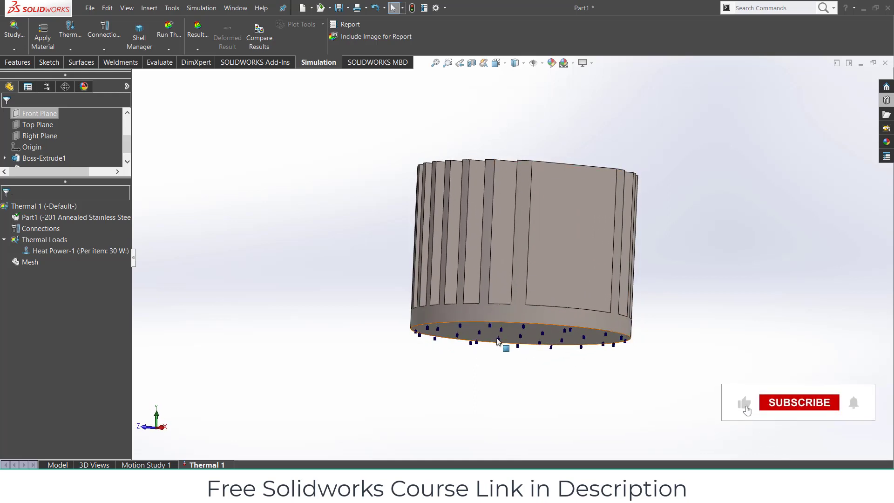
middle_drag(555, 222, 586, 277)
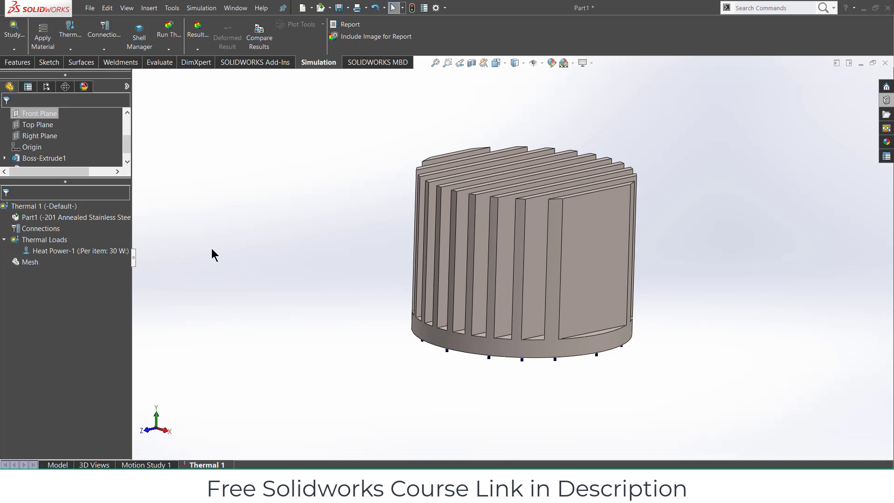
Start a Convection load on all exposed faces, excluding the heat sink's bottom face.
right_click(59, 241)
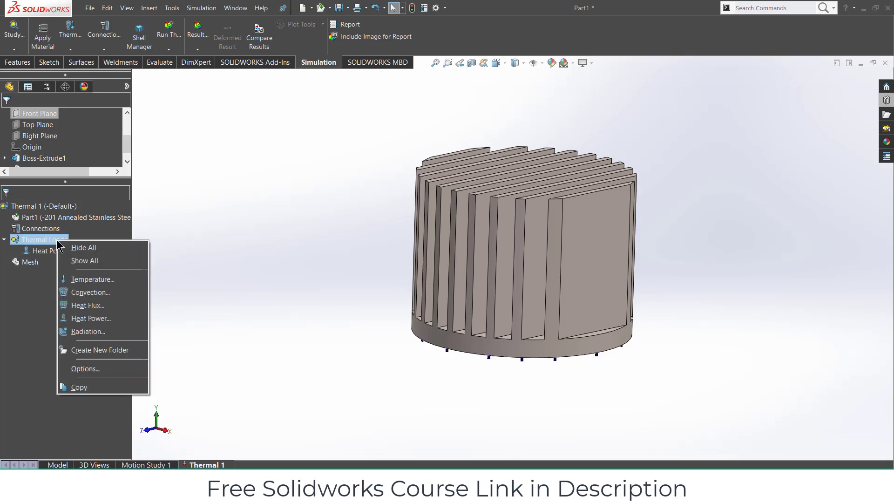
click(68, 294)
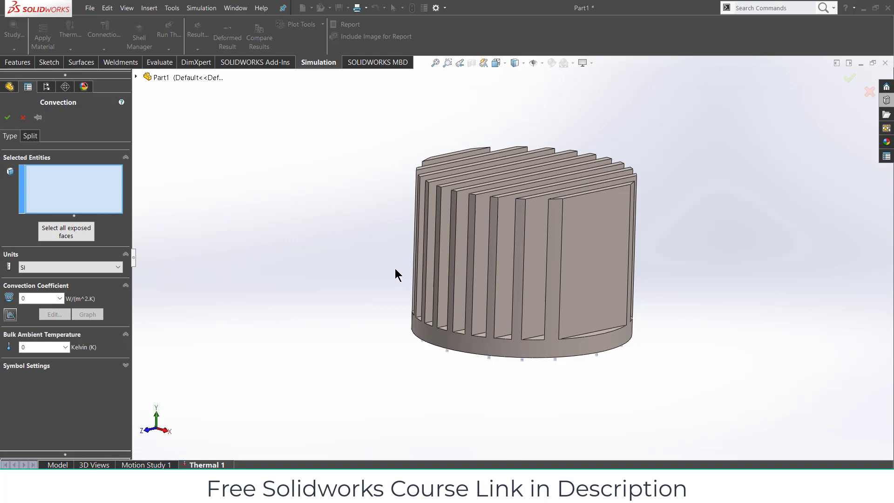
click(461, 277)
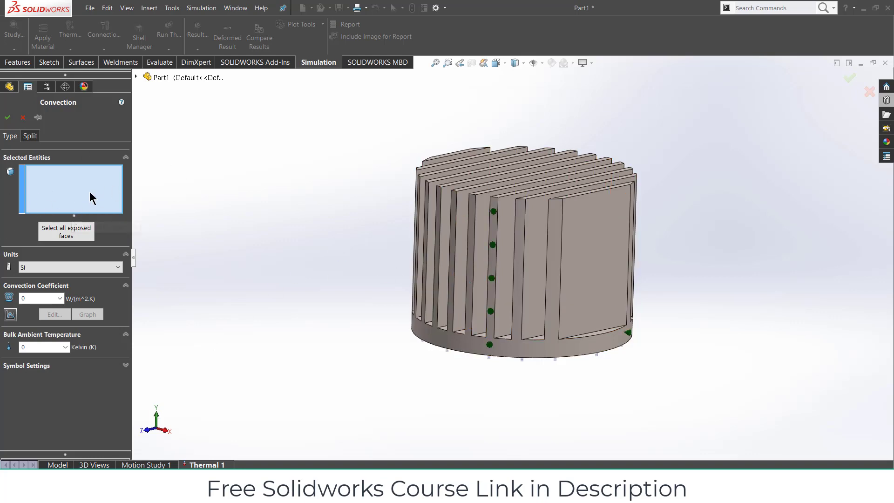
click(73, 233)
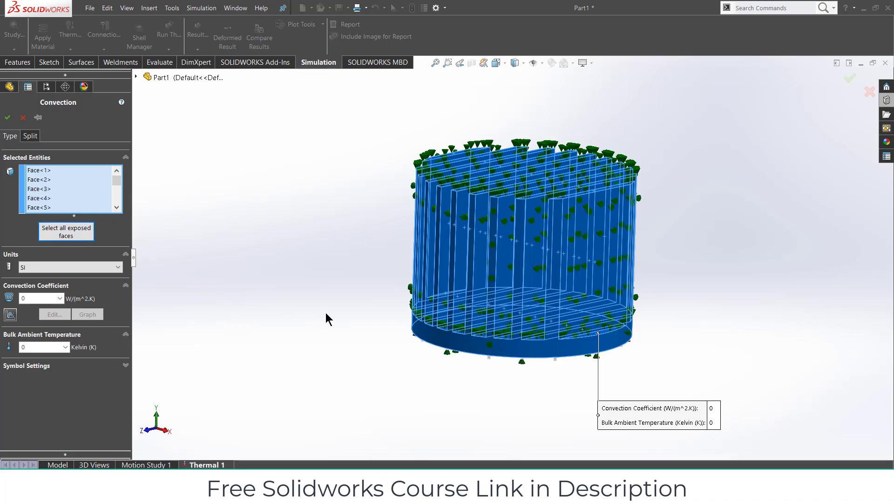
middle_drag(325, 315, 311, 166)
click(476, 280)
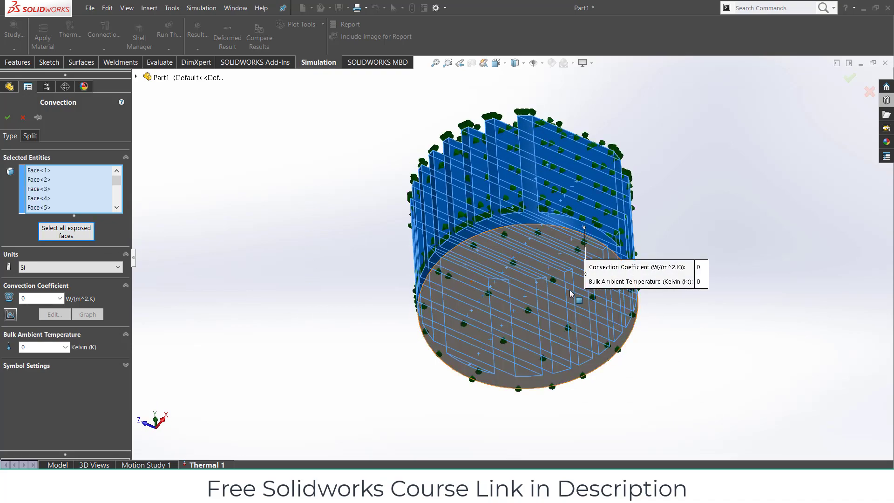
middle_drag(477, 282, 455, 337)
scroll(509, 303, down, 3)
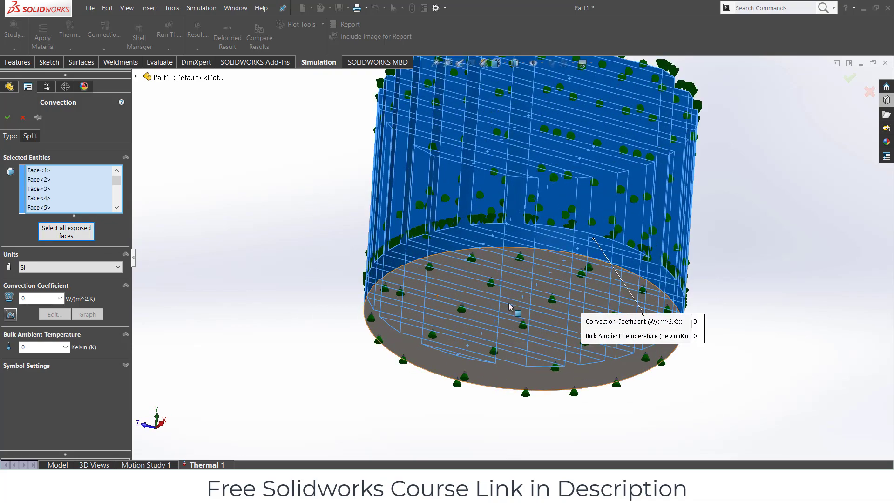
scroll(492, 312, up, 1)
middle_drag(505, 305, 473, 299)
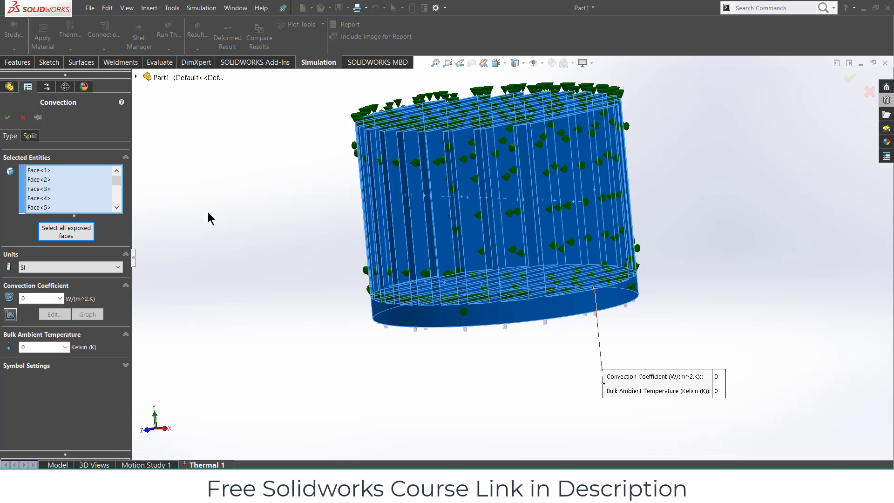
Give the convection load a 100 W/(m^2.K) coefficient and 300 K bulk ambient temperature.
double_click(30, 295)
text(100)
click(53, 347)
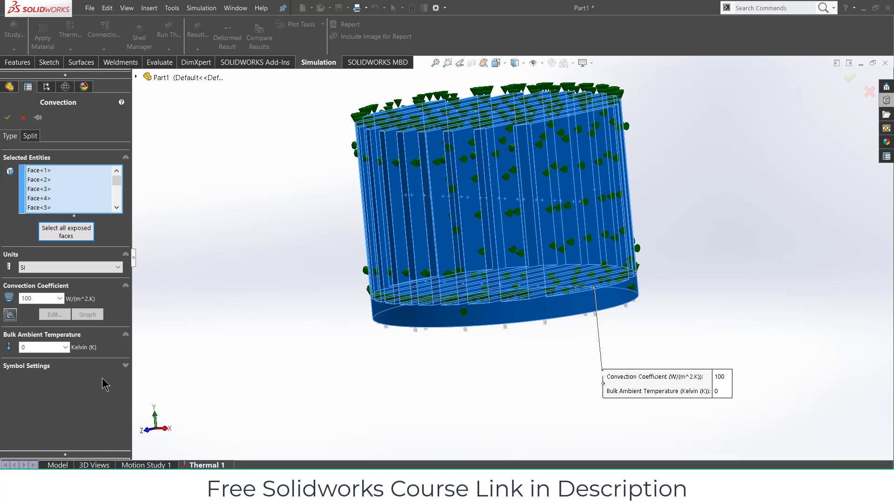
click(25, 347)
text(300)
click(7, 117)
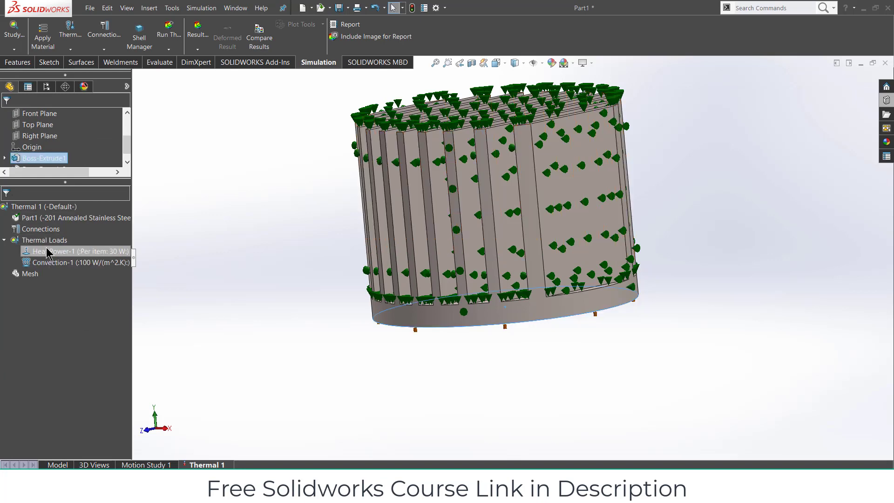
right_click(47, 252)
click(70, 292)
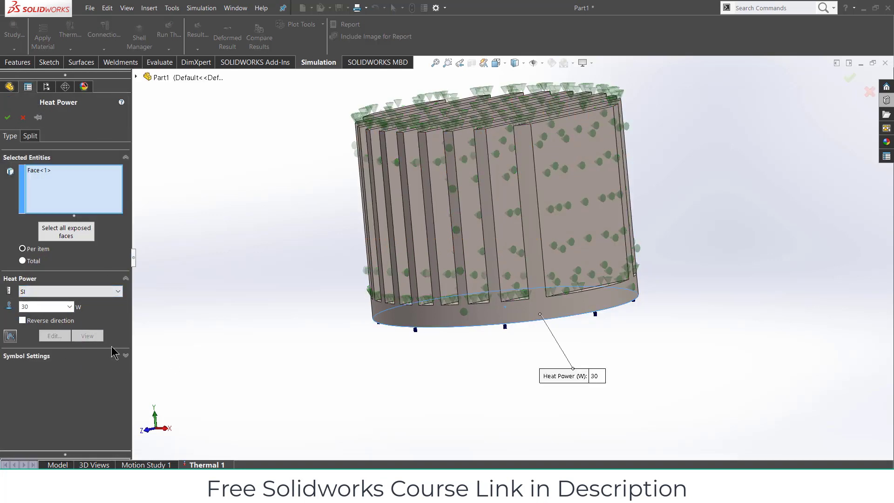
click(8, 118)
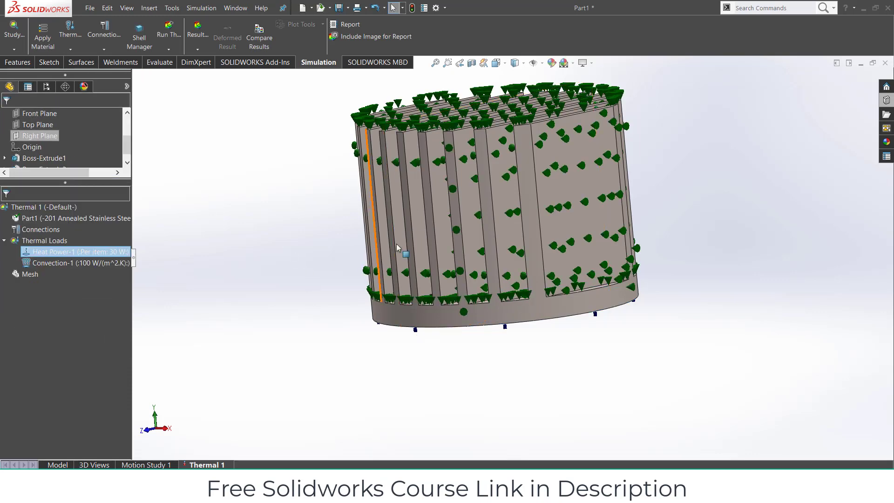
click(710, 236)
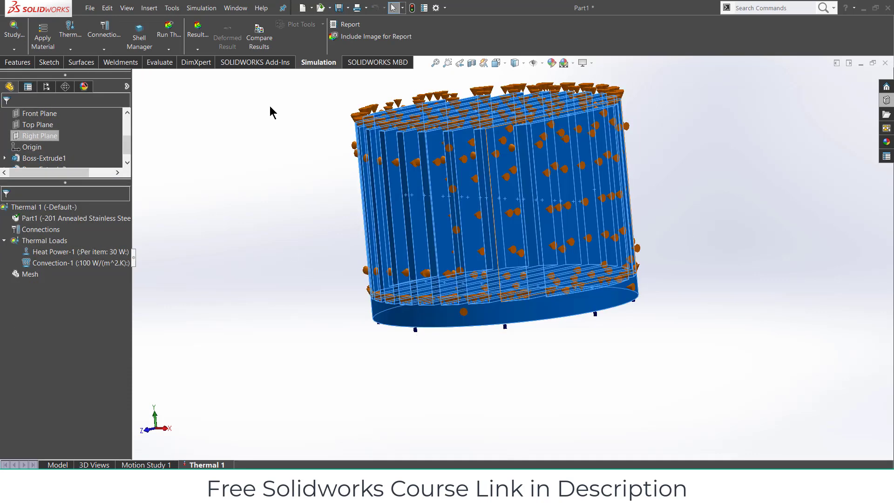
Run Thermal 1 and orbit the resulting 300.0–302.3 K temperature plot.
click(170, 29)
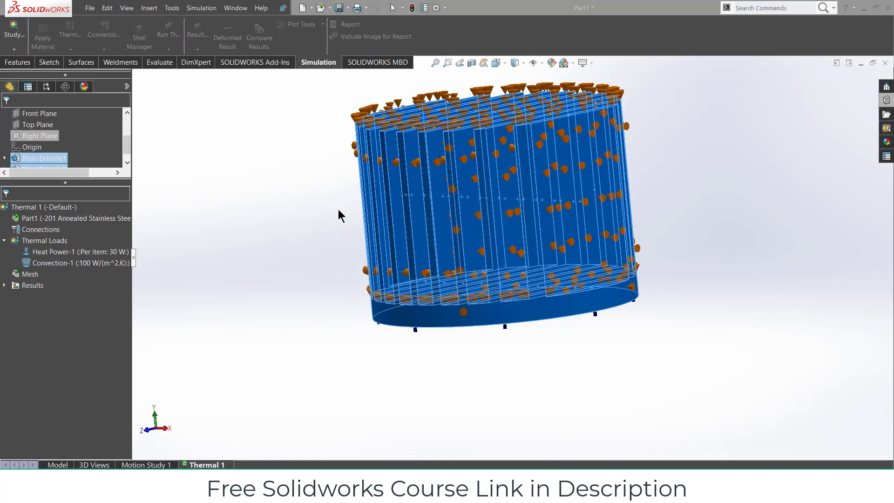
middle_drag(584, 362, 457, 395)
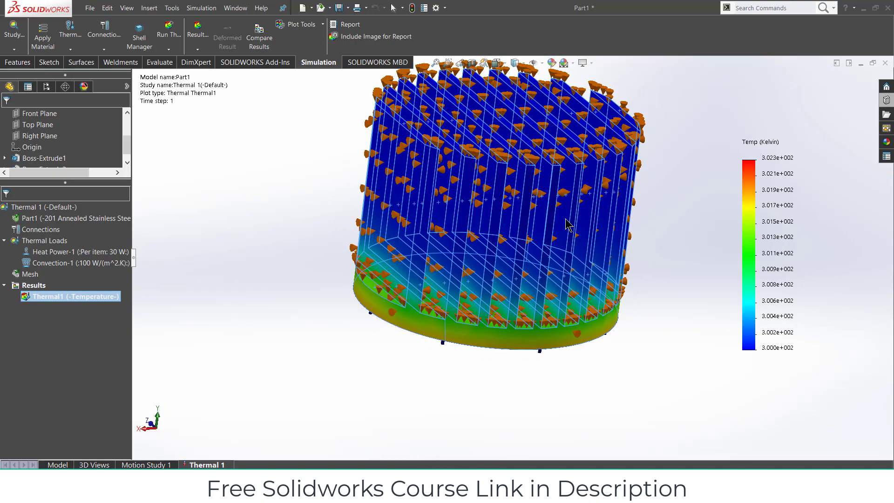
key(ctrl+1)
middle_drag(500, 233, 504, 196)
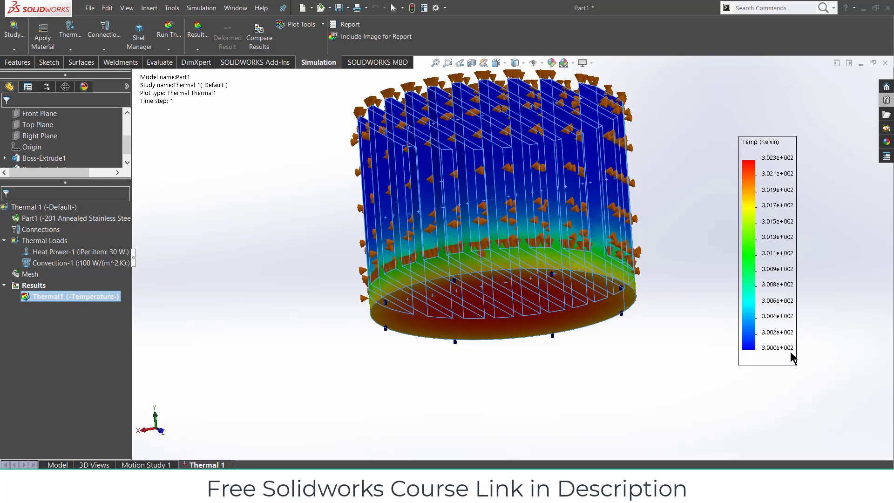
middle_drag(669, 188, 665, 312)
click(59, 253)
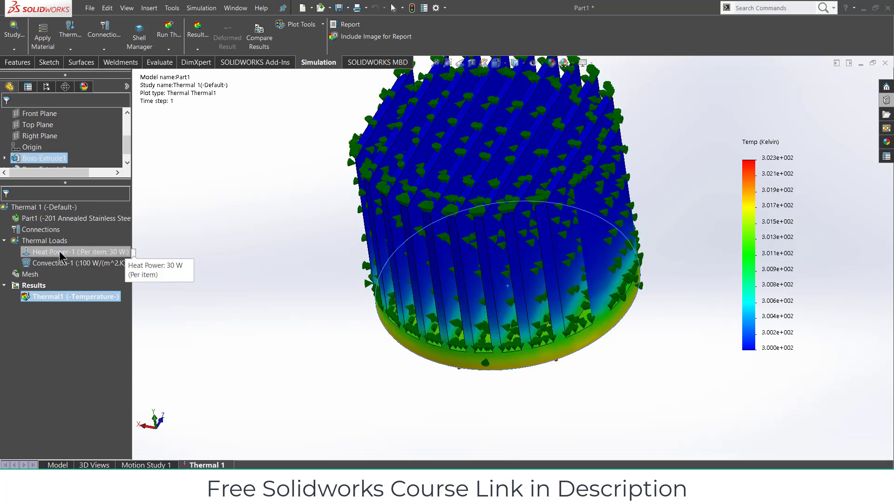
Change the Heat Power-1 load from 30 W to 300 W.
right_click(59, 253)
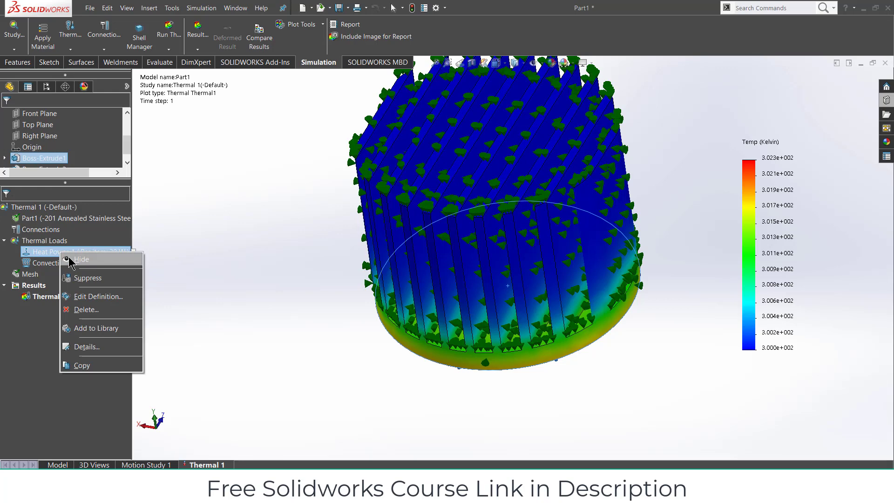
click(83, 298)
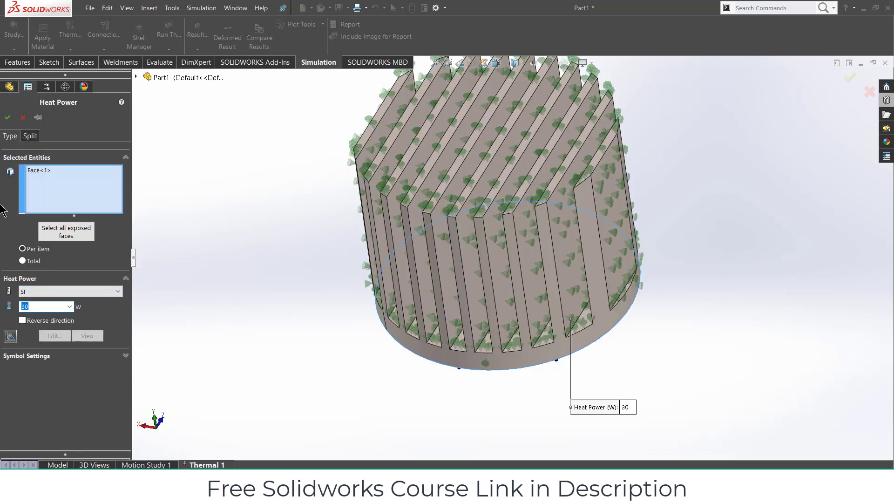
text(0)
click(7, 118)
Re-run the study and orbit the plot, now peaking at 322.6 K at the base.
click(168, 31)
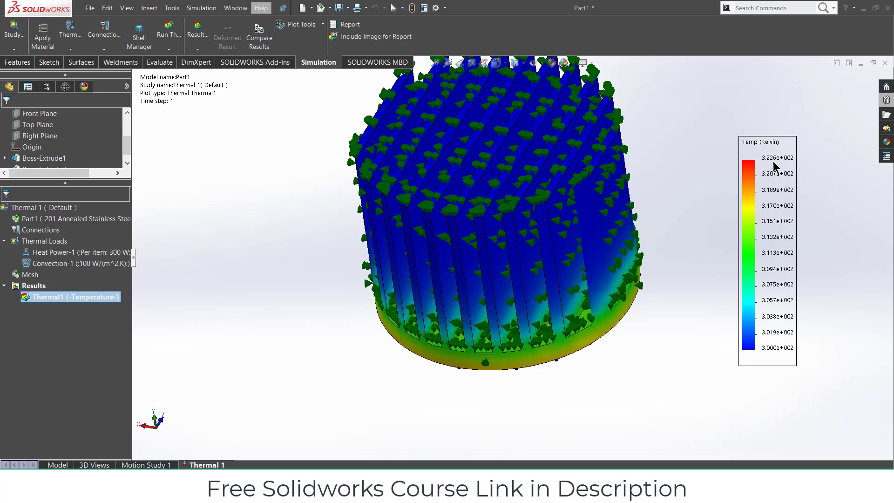
middle_drag(768, 163, 711, 338)
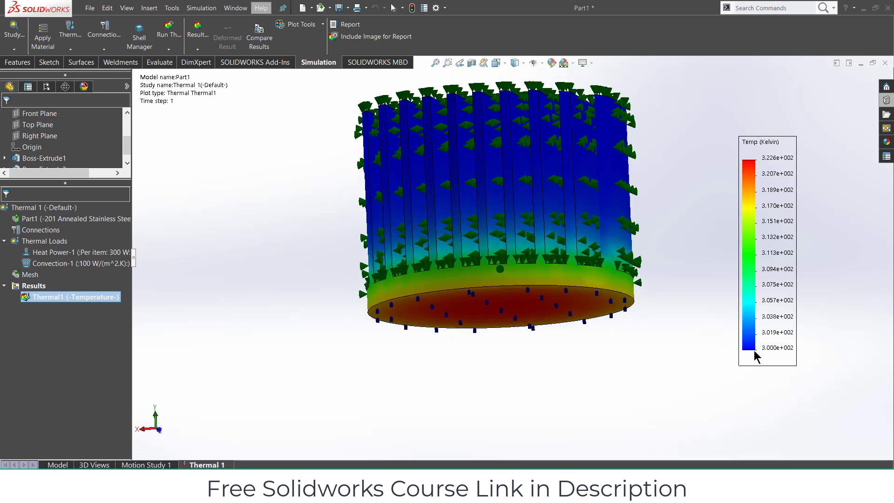
middle_drag(644, 314, 517, 156)
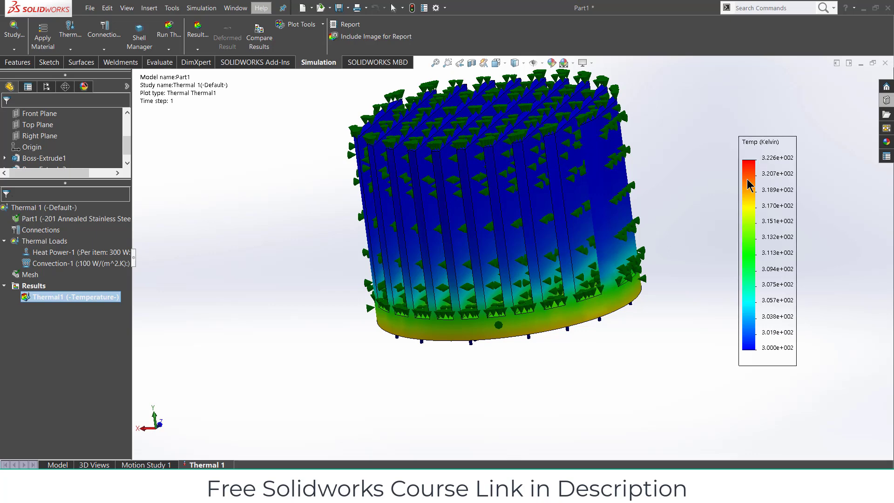
middle_drag(559, 196, 515, 363)
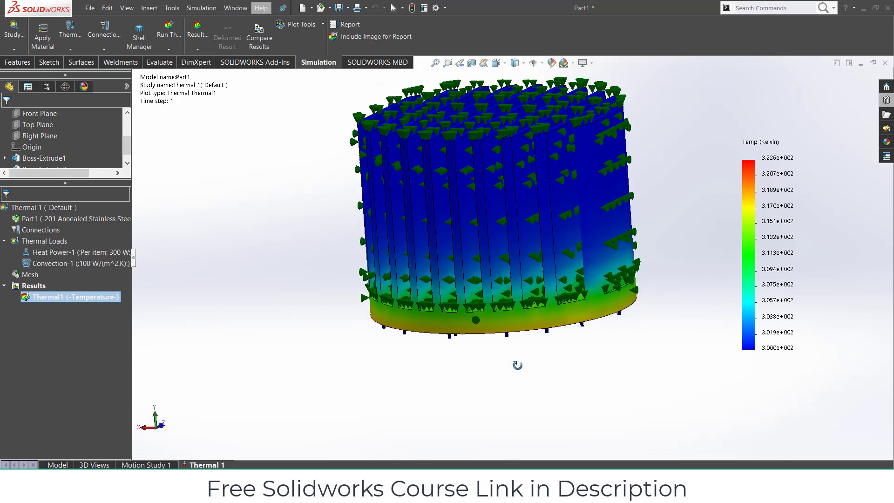
Edit the Heat Power-1 load and change its value to 3000 W.
right_click(97, 256)
key(Escape)
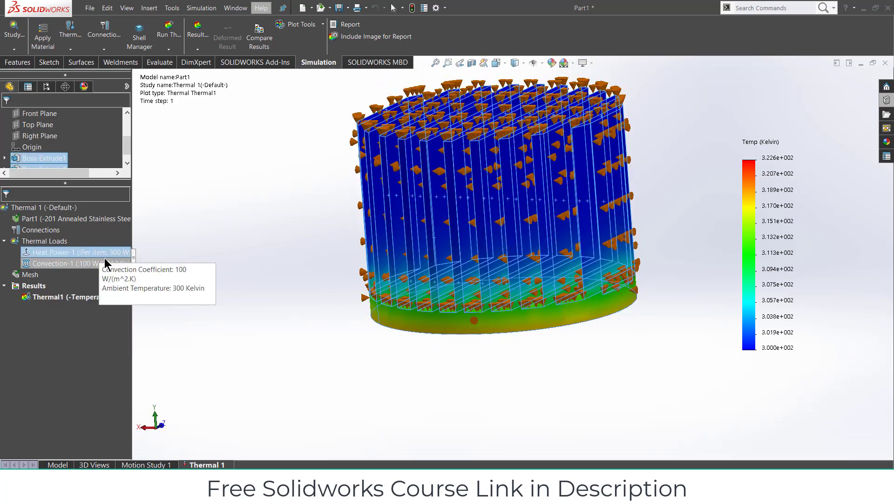
right_click(99, 256)
click(99, 257)
right_click(88, 253)
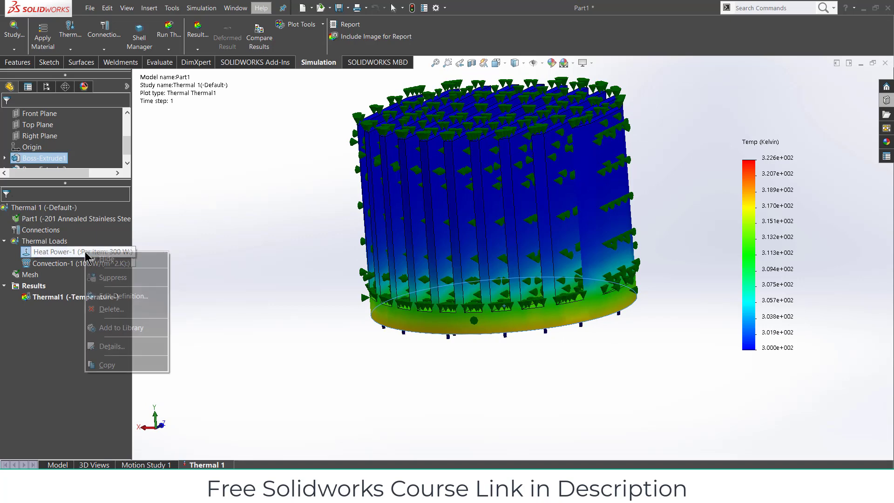
click(118, 296)
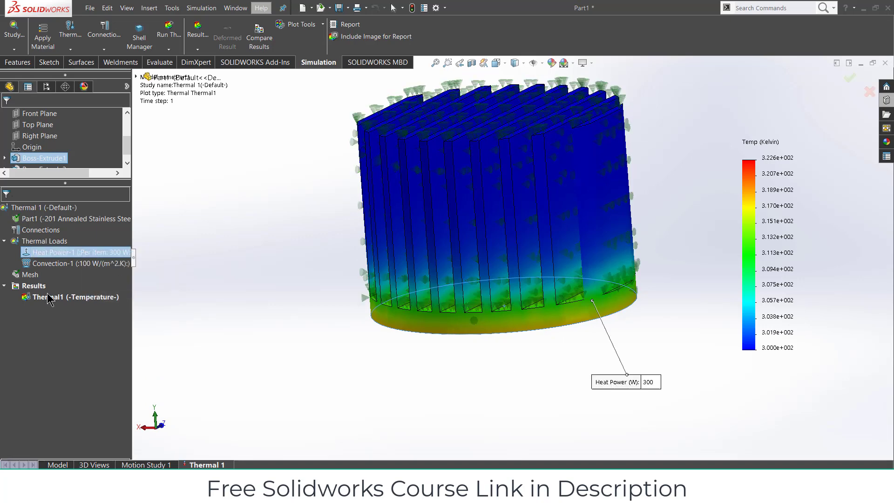
text(3000)
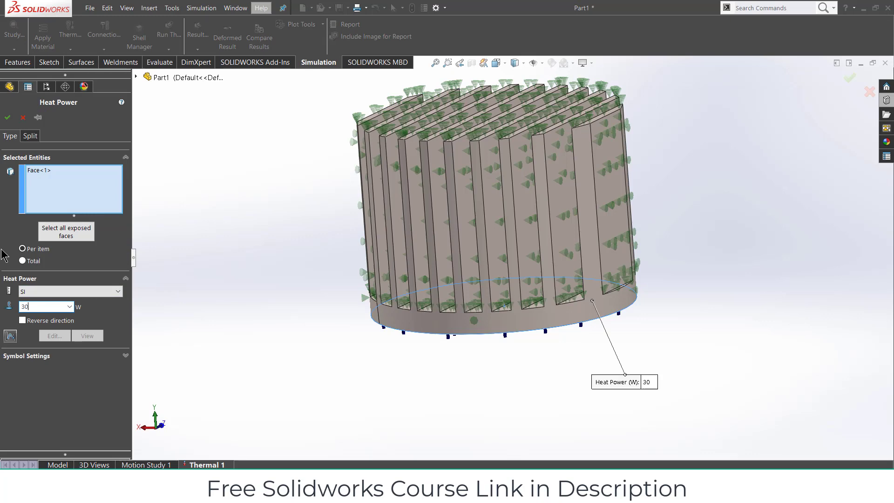
click(7, 117)
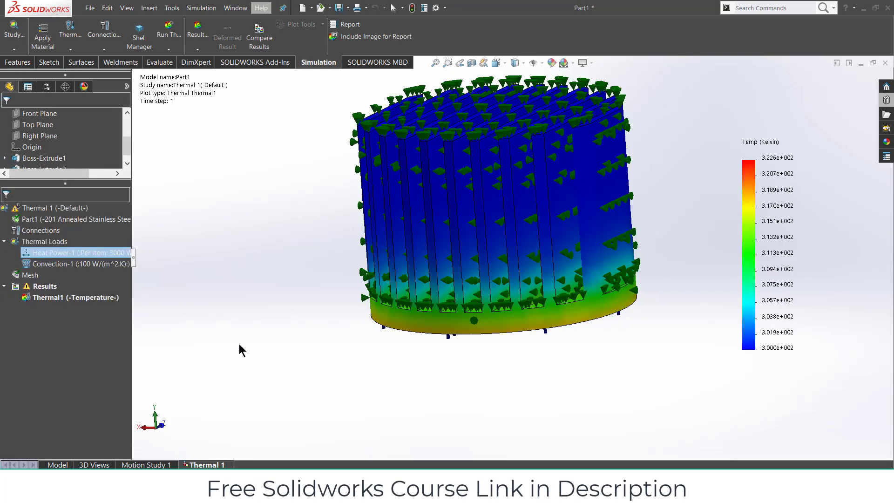
Run the study and inspect the new temperature plot peaking at 526.3 K.
click(168, 32)
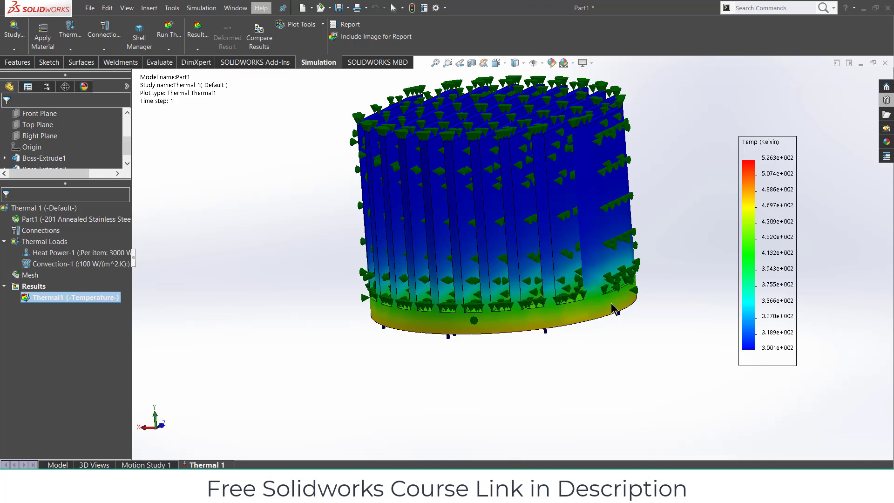
middle_drag(493, 259, 445, 261)
middle_drag(505, 271, 474, 330)
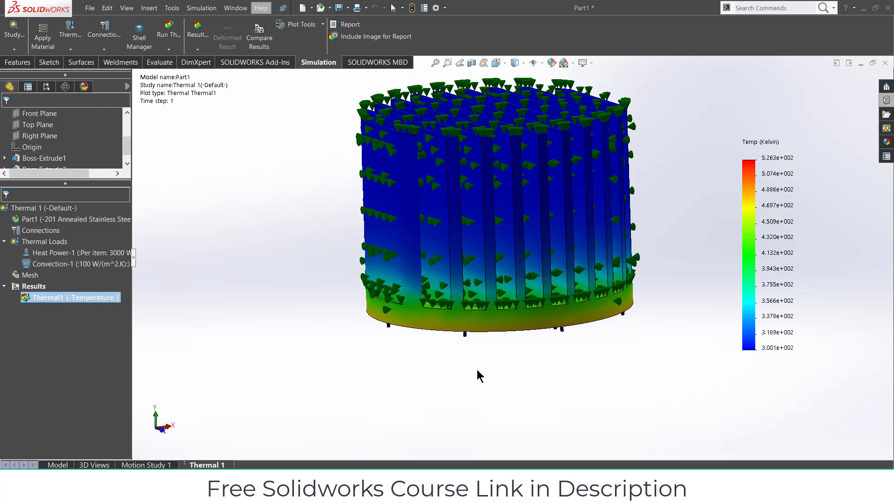
scroll(510, 313, down, 3)
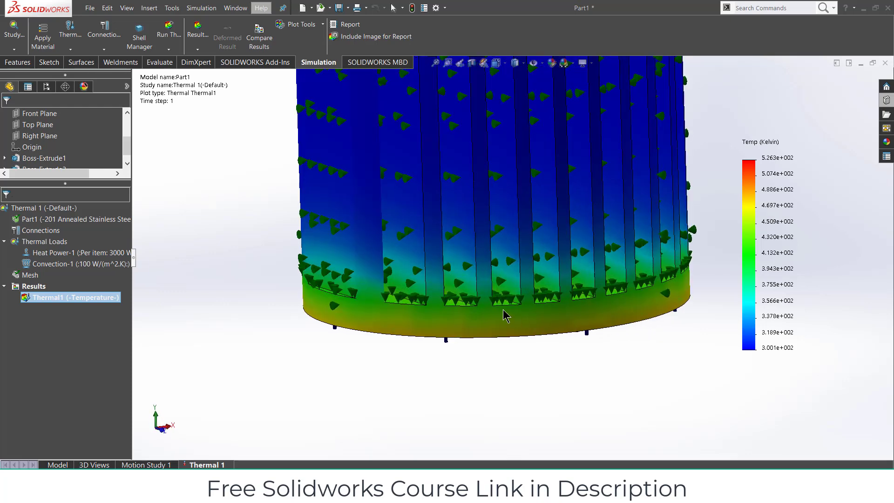
click(323, 25)
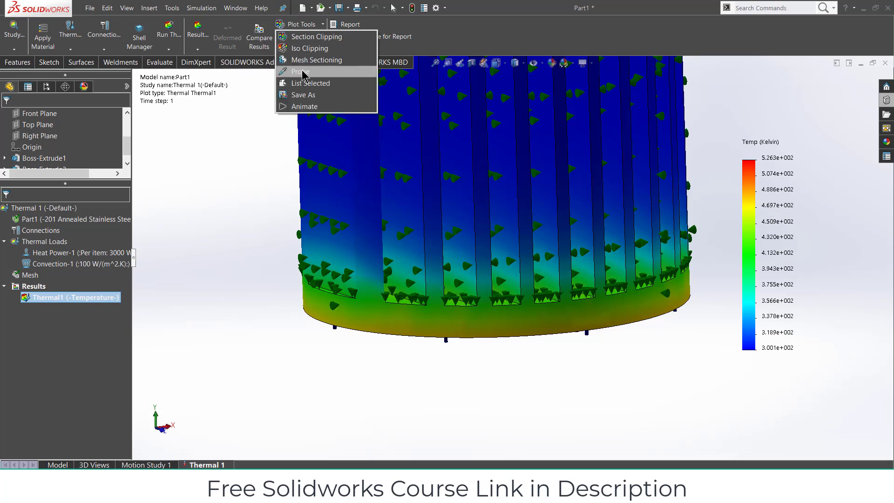
click(303, 73)
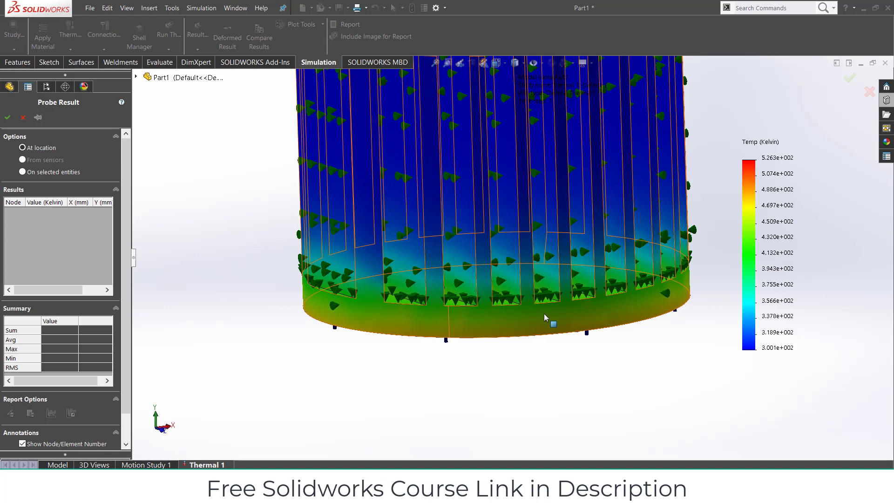
click(511, 313)
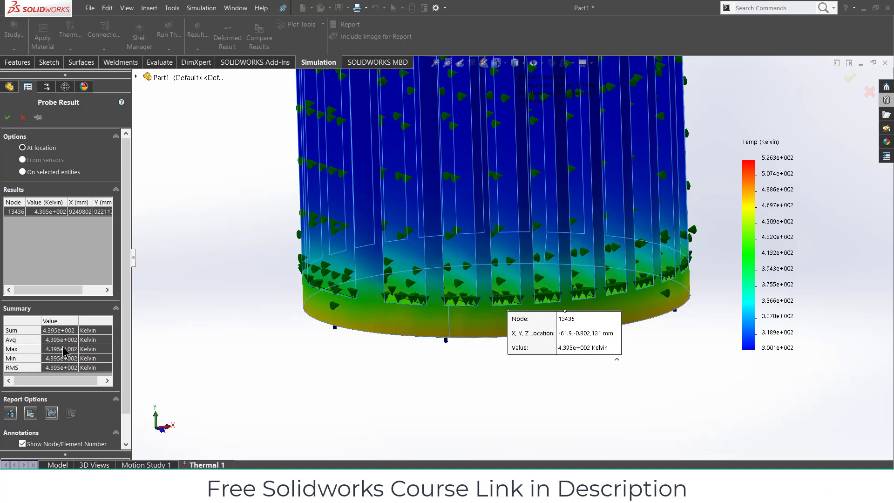
scroll(64, 353, down, 1)
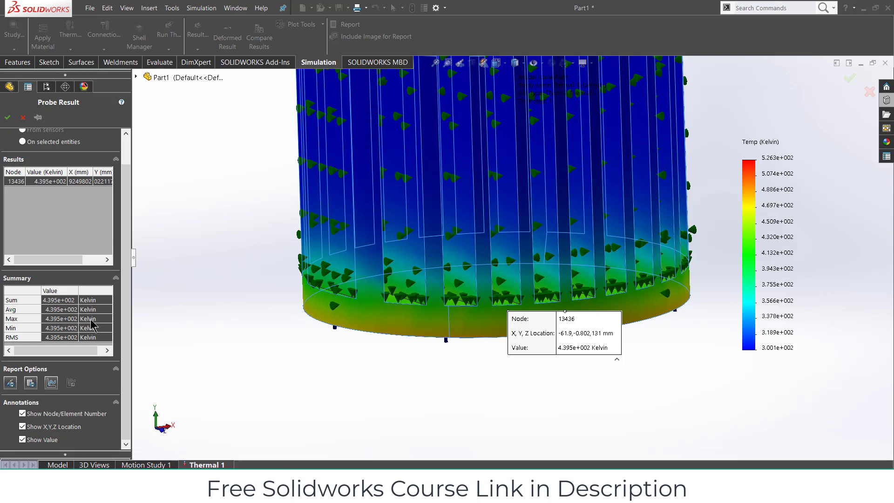
scroll(92, 324, up, 1)
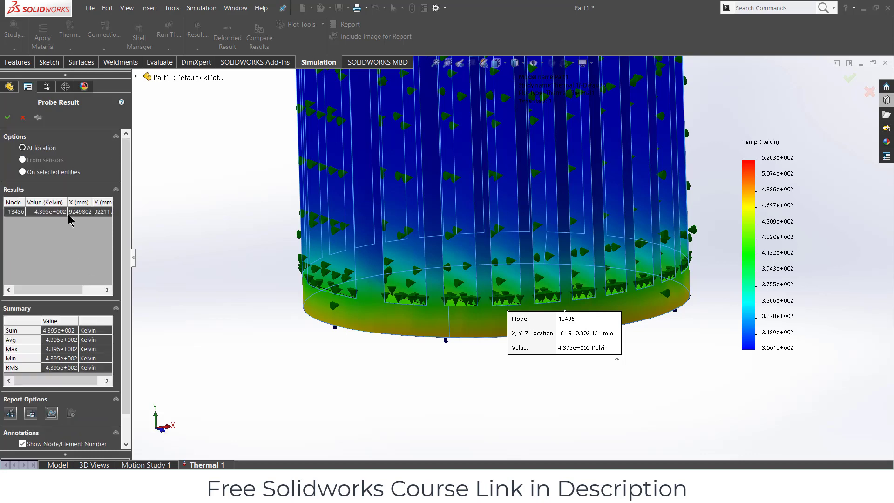
click(7, 118)
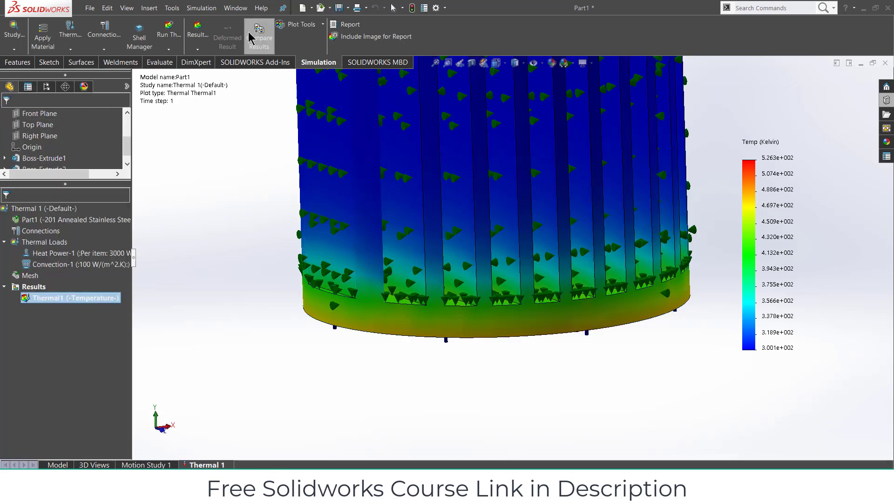
Apply Iso Clipping to the temperature plot with Iso 1 at 438.04 K.
click(323, 26)
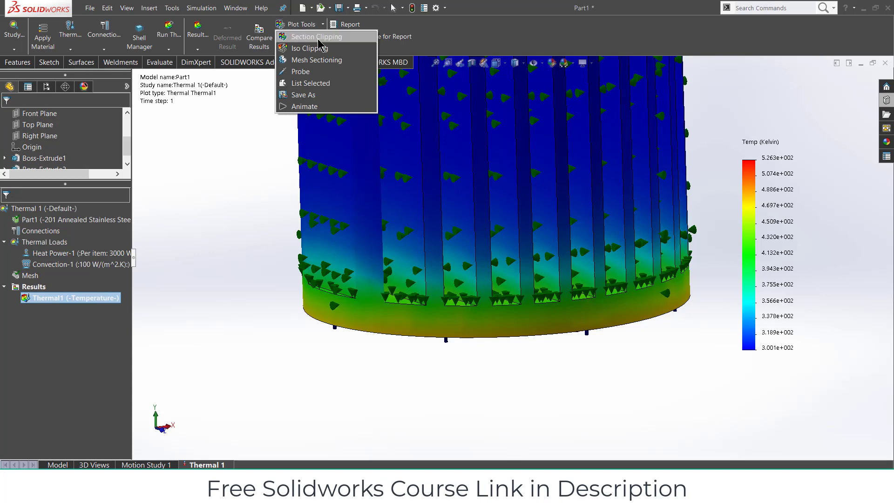
click(309, 49)
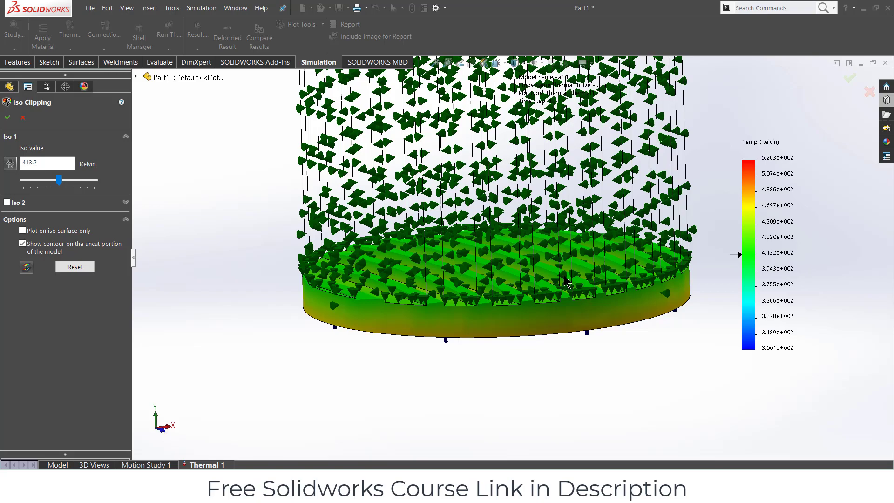
middle_drag(565, 280, 568, 261)
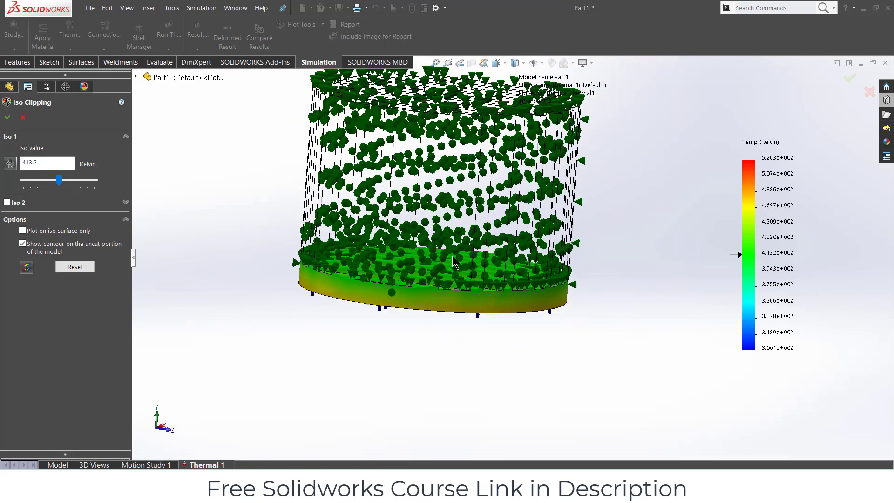
scroll(523, 234, up, 2)
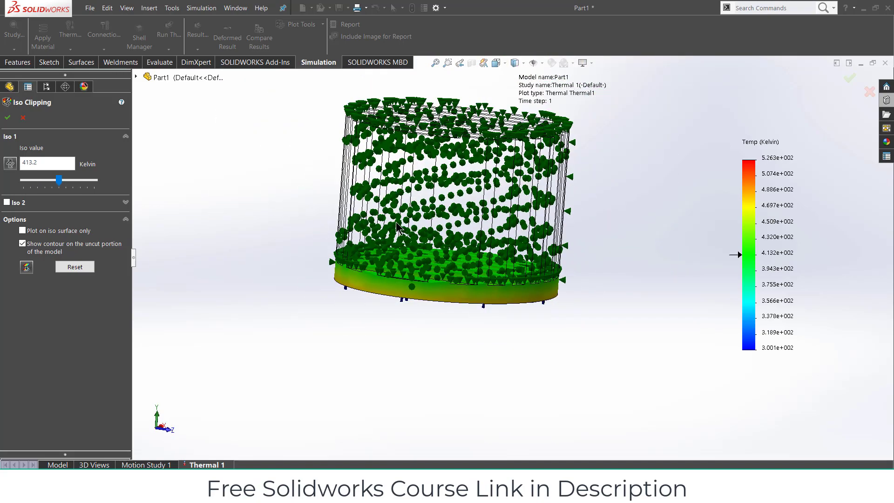
middle_drag(396, 228, 352, 233)
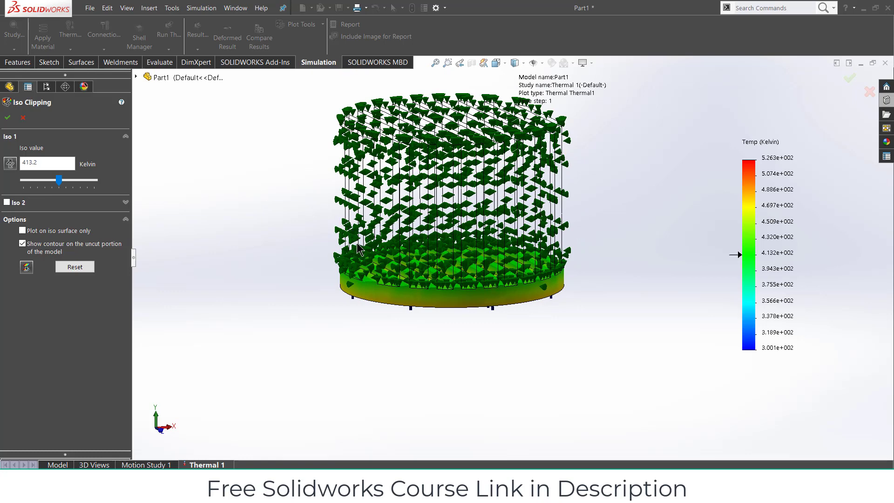
scroll(352, 242, down, 2)
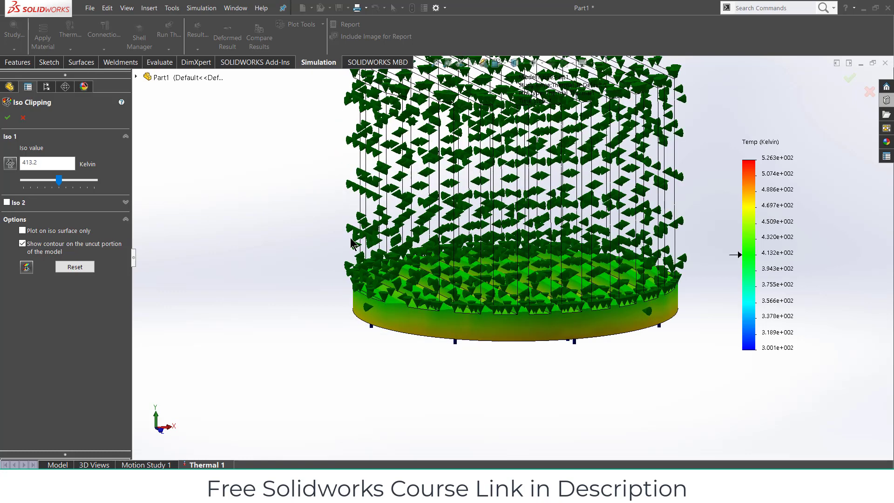
drag(63, 187, 28, 177)
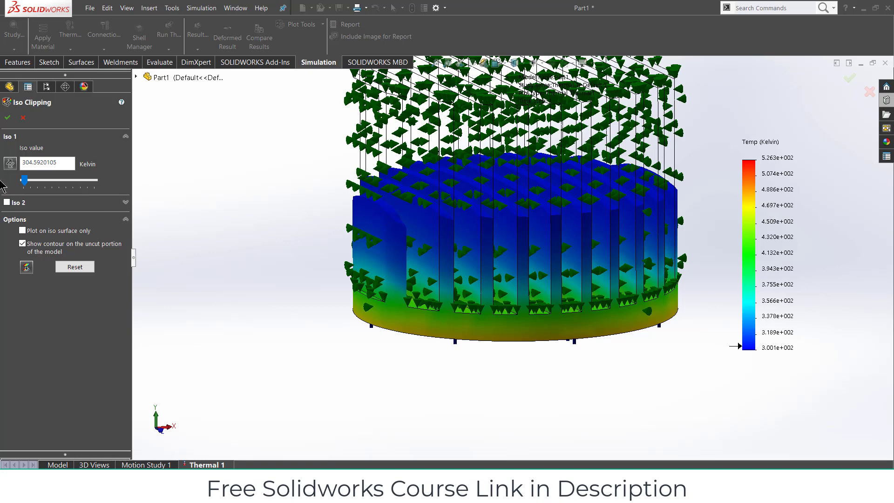
drag(25, 183, 66, 181)
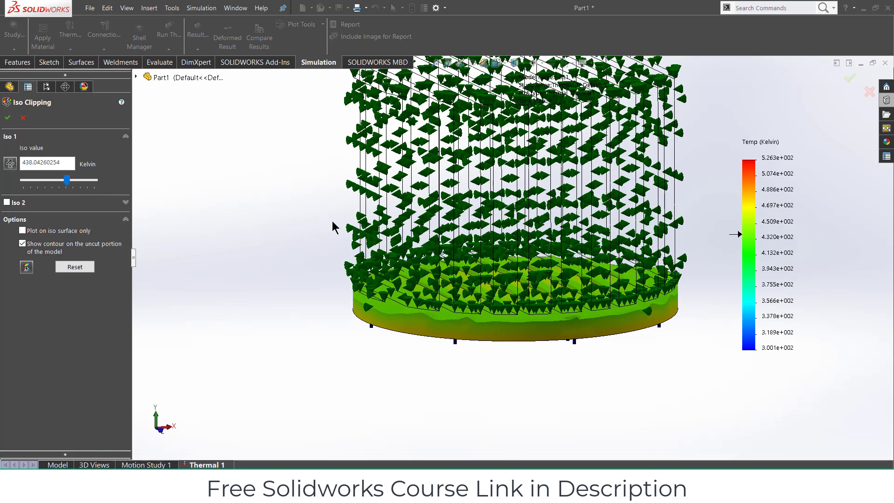
Enable Iso 2 and set the iso values to 361.14 K and 381.50 K.
click(7, 202)
click(43, 245)
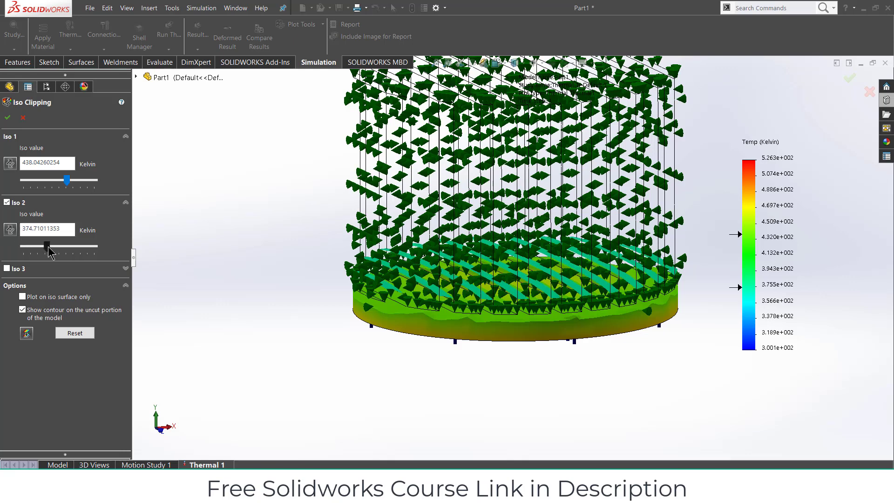
drag(47, 245, 68, 247)
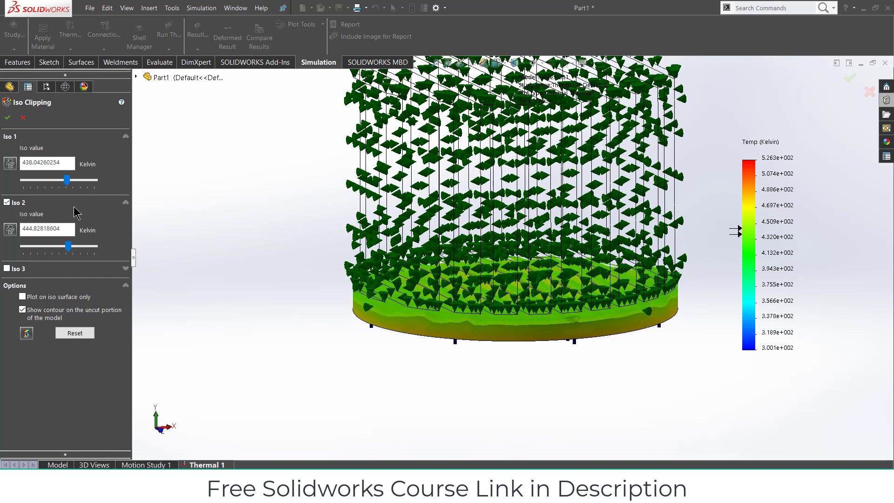
drag(67, 180, 42, 180)
drag(68, 247, 48, 232)
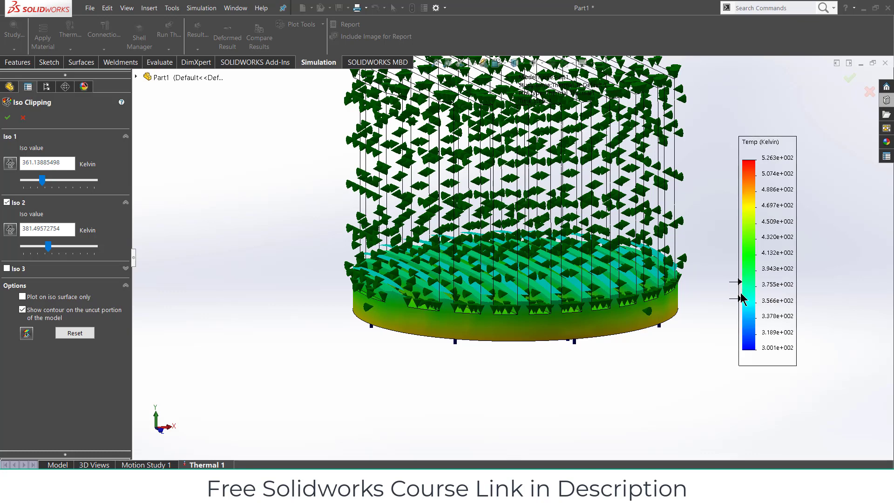
Cancel iso clipping and review the full 300.1–526.3 K temperature plot from several angles.
click(23, 118)
scroll(537, 179, down, 5)
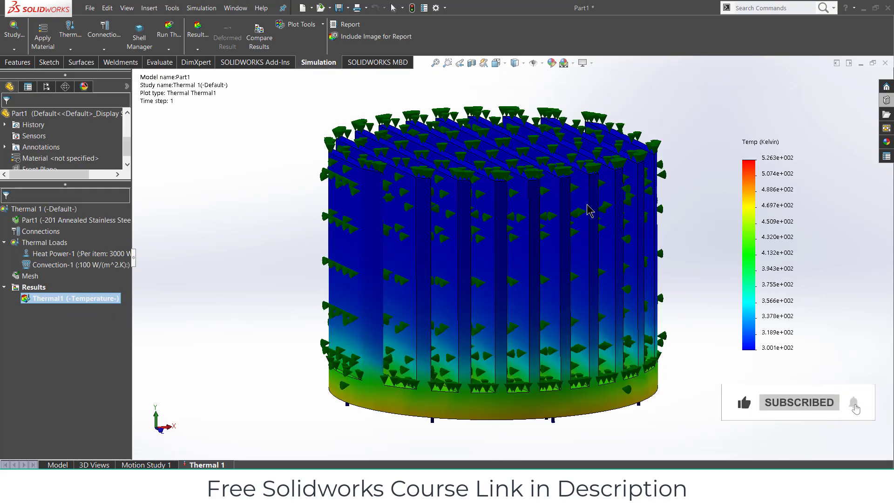
middle_drag(589, 210, 484, 178)
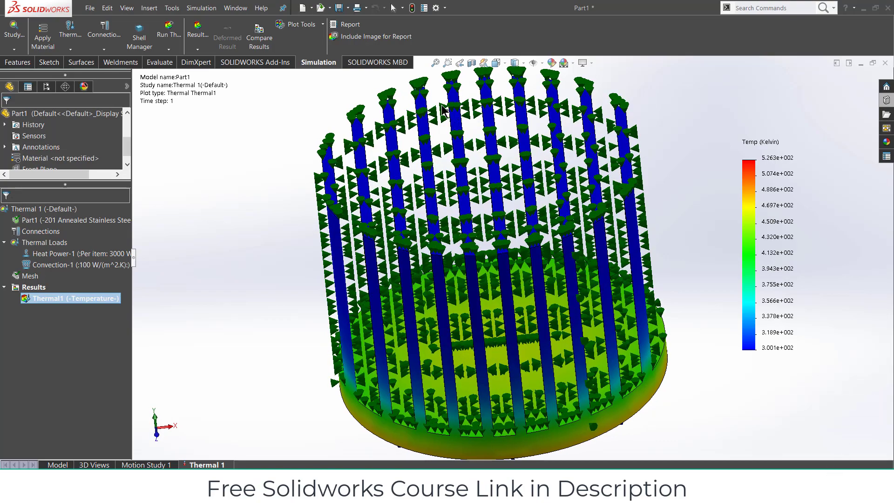
middle_drag(466, 103, 463, 132)
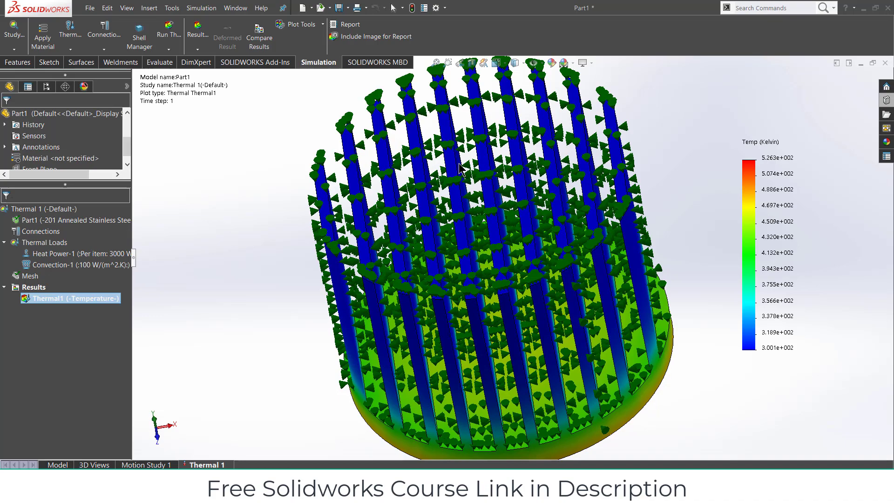
scroll(456, 307, up, 2)
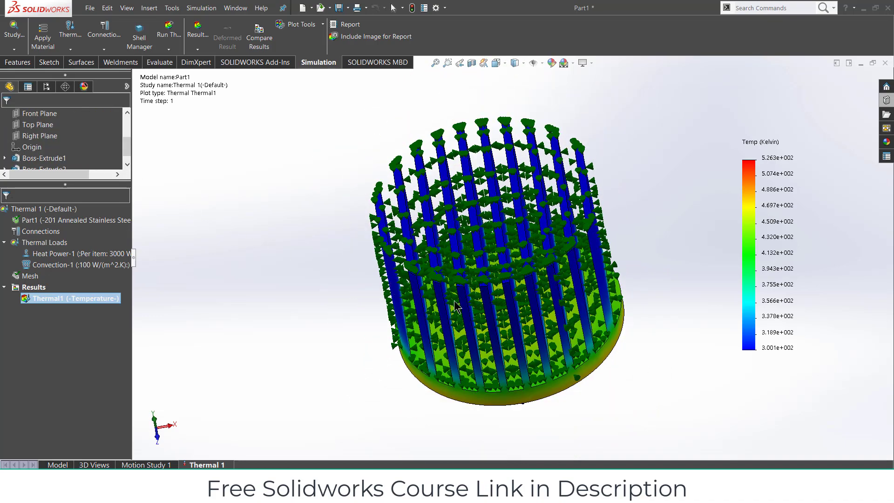
middle_drag(459, 306, 463, 225)
scroll(493, 247, down, 2)
scroll(525, 269, down, 3)
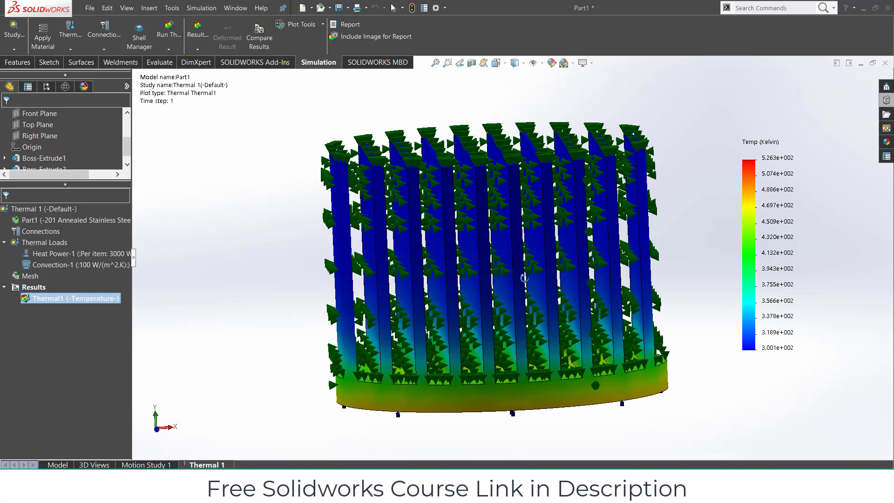